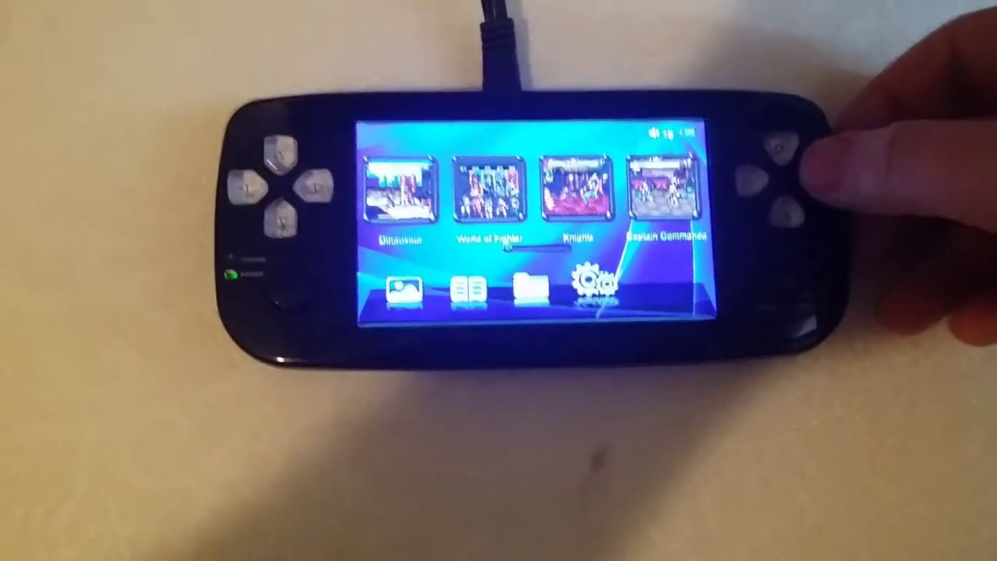
Switch the handheld's TV-out mode to NTSC and back out to the System settings list.
{"action": "key", "text": "Return"}
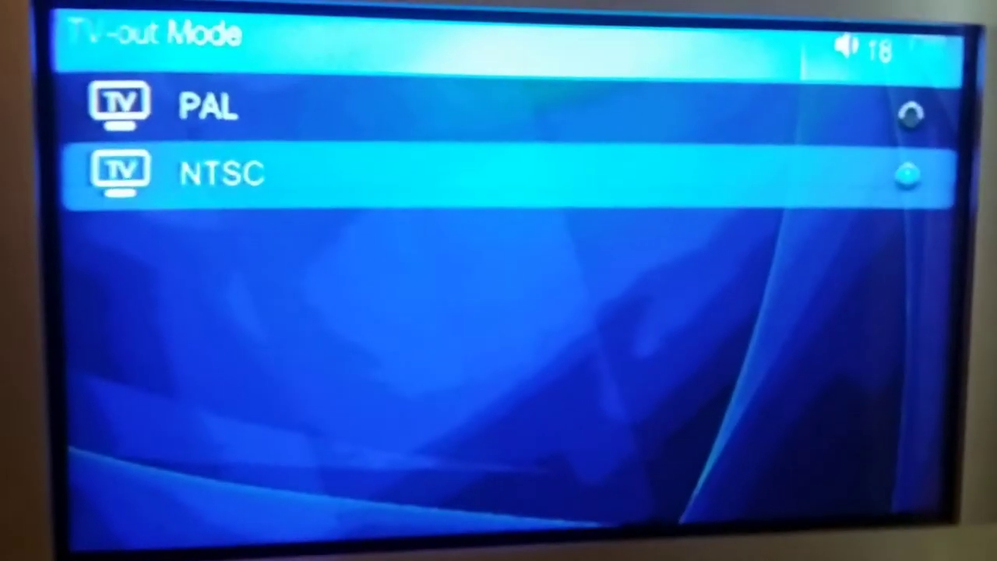
{"action": "key", "text": "Escape"}
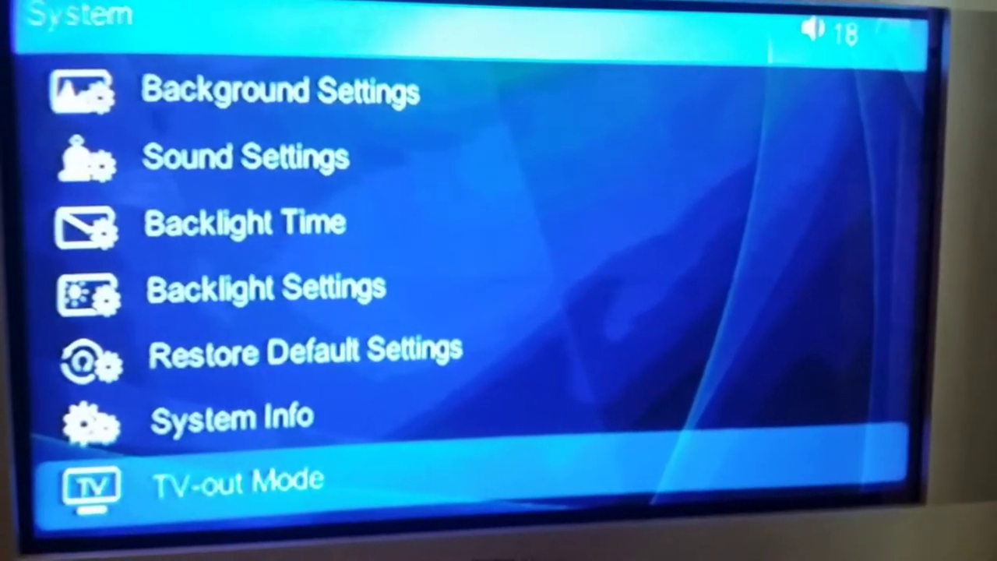
Return to the home screen and step through the carousel to Game Rooms' CPS list of .fba titles.
{"action": "key", "text": "Escape"}
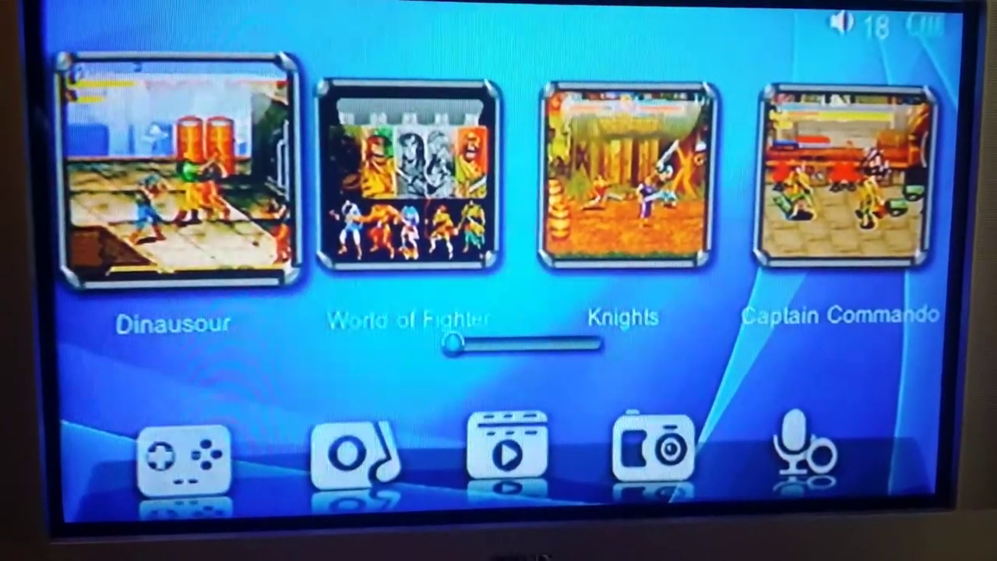
{"action": "key", "text": "Right"}
{"action": "key", "text": "Right"}
{"action": "key", "text": "Right"}
{"action": "key", "text": "Right"}
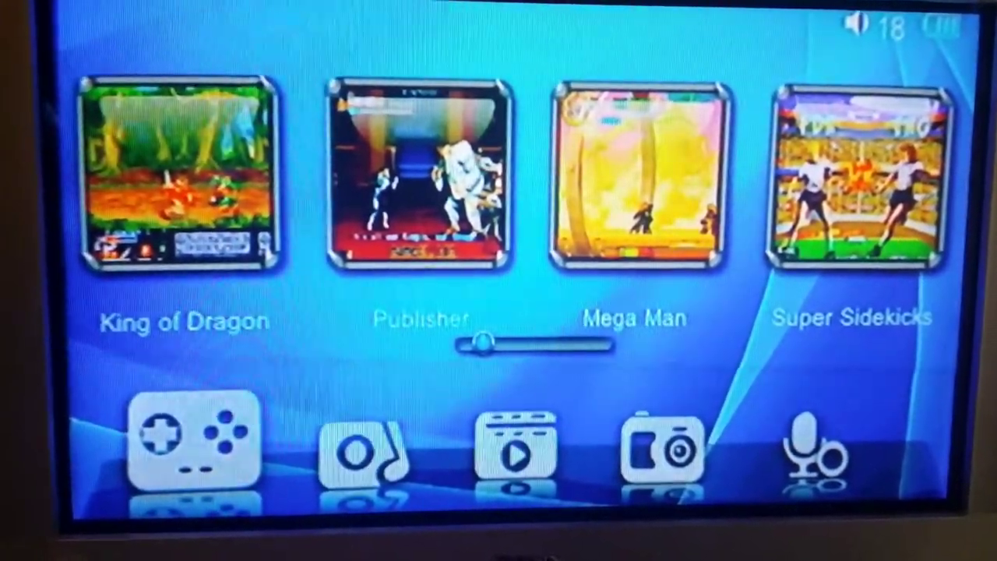
{"action": "key", "text": "Escape"}
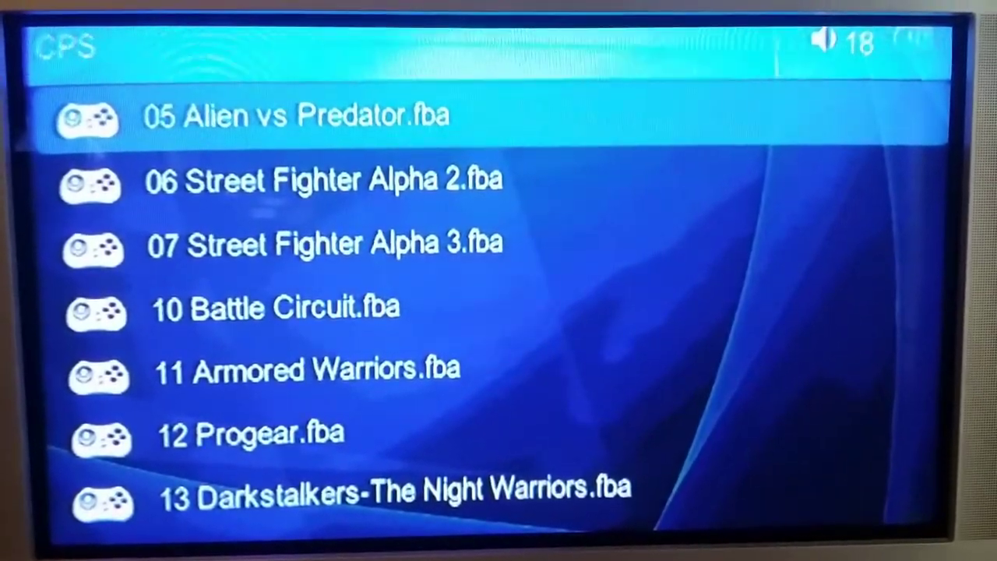
Launch 05 Alien vs Predator.fba from the CPS game list.
{"action": "key", "text": "Return"}
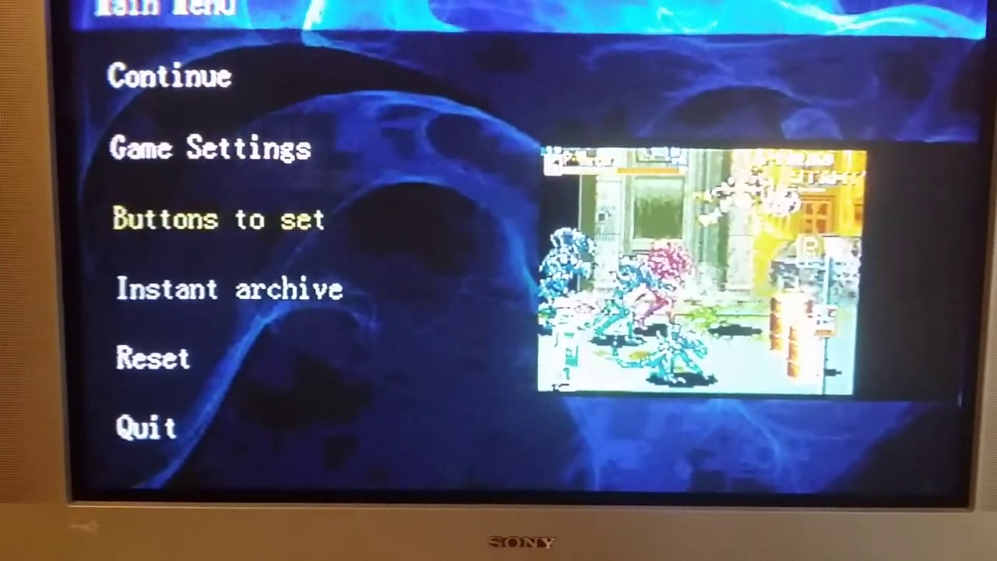
Choose Quit in the emulator's Main Menu to exit Alien vs Predator.
{"action": "key", "text": "Down"}
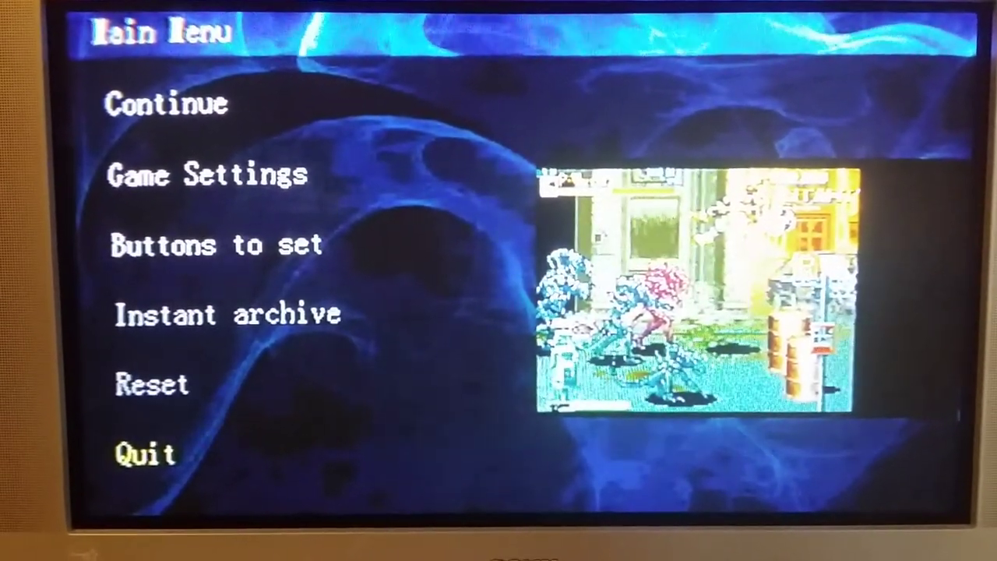
{"action": "key", "text": "Return"}
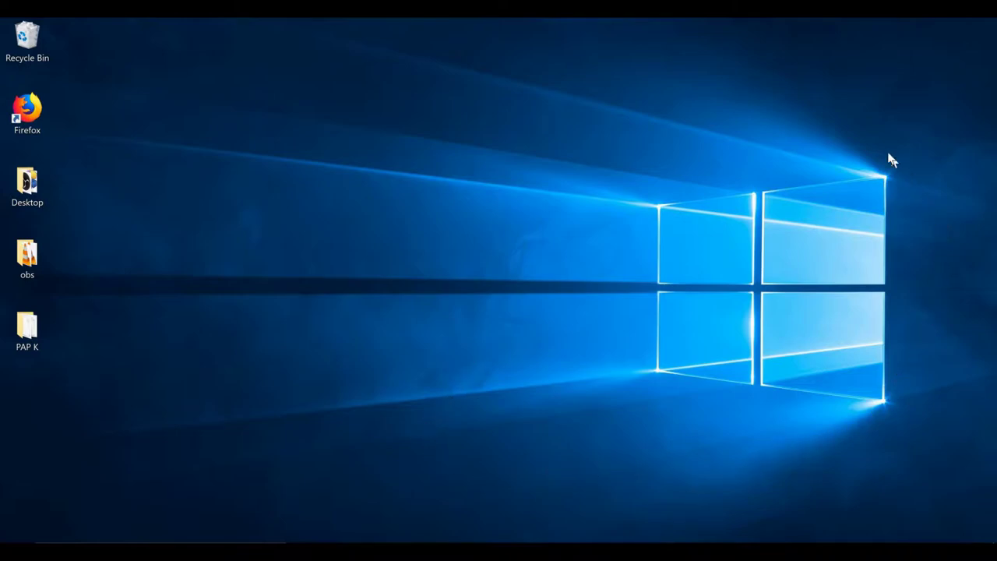
Connect the handheld to the PC by USB and wait for the USB Drive (F:) notice.
{"action": "mouse_move", "coordinate": [20, 537]}
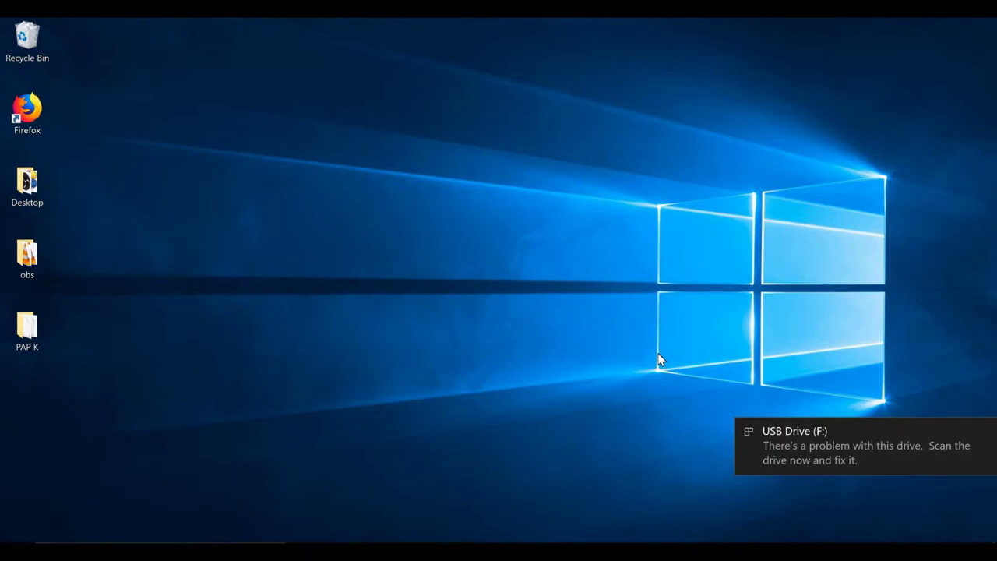
Open USB Drive (F:) from its notification to view folders like GAME, MUSIC and VIDEO.
{"action": "left_click", "coordinate": [861, 440]}
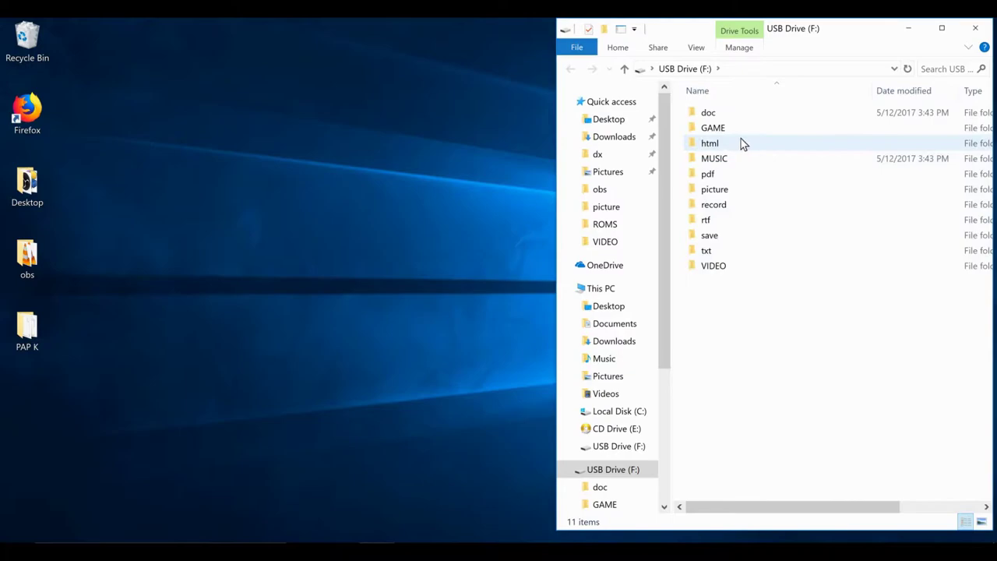
Locate the VIDEO folder among the 11 folders on USB Drive (F:).
{"action": "mouse_move", "coordinate": [776, 149]}
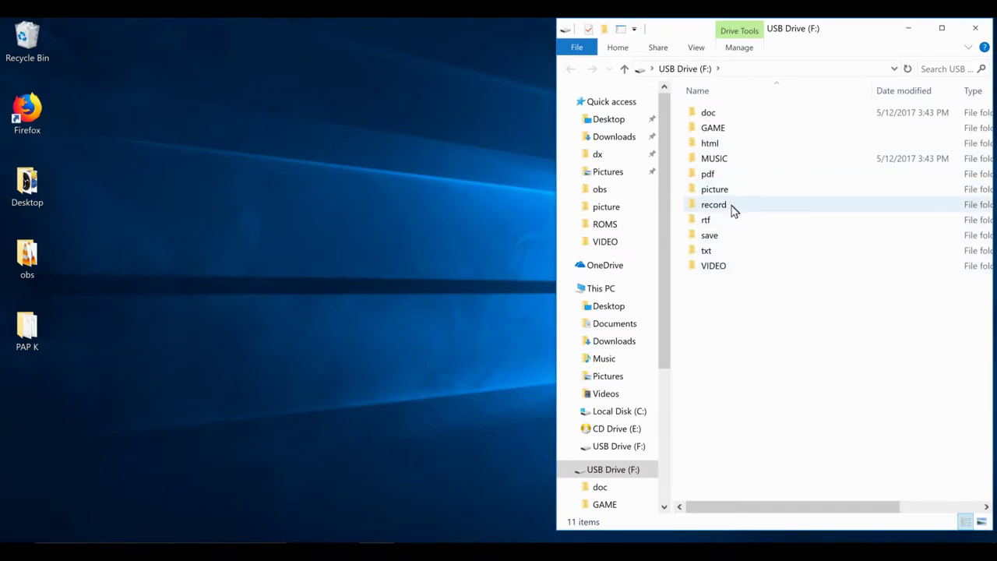
Open the VIDEO folder to play MOV_Vg3DdA, then return to USB Drive (F:)'s top level.
{"action": "double_click", "coordinate": [709, 273]}
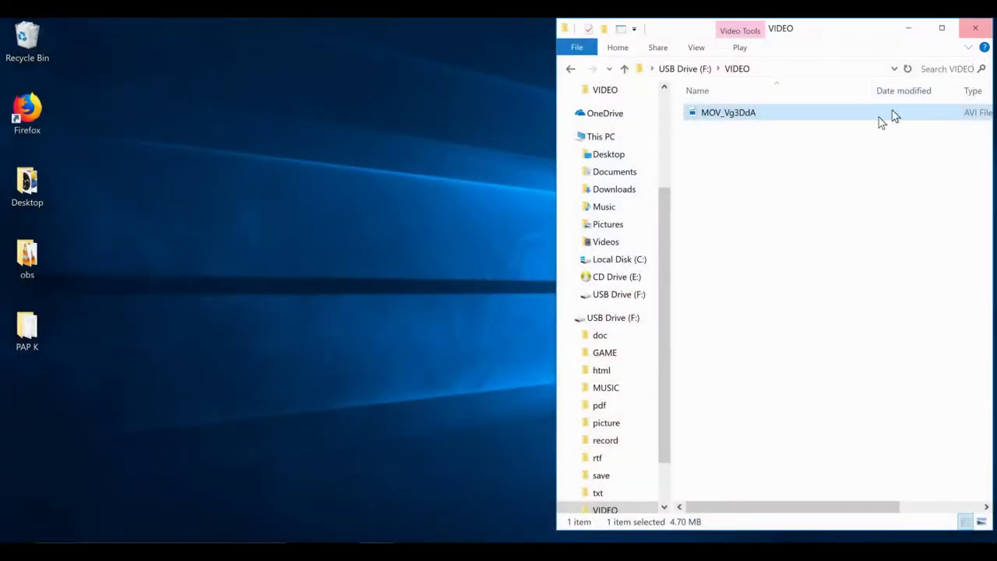
{"action": "left_click", "coordinate": [624, 69]}
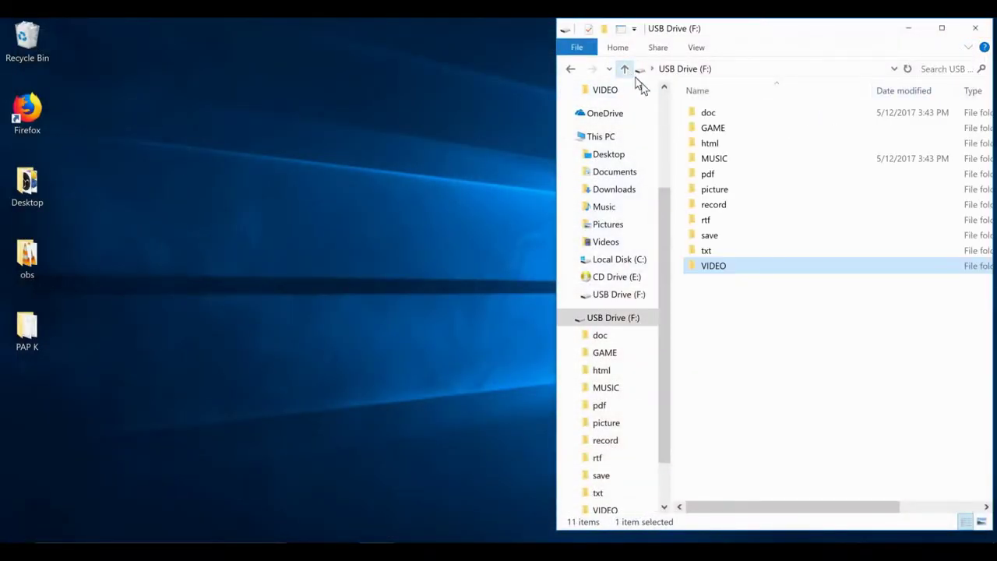
{"action": "double_click", "coordinate": [714, 190]}
{"action": "double_click", "coordinate": [707, 117]}
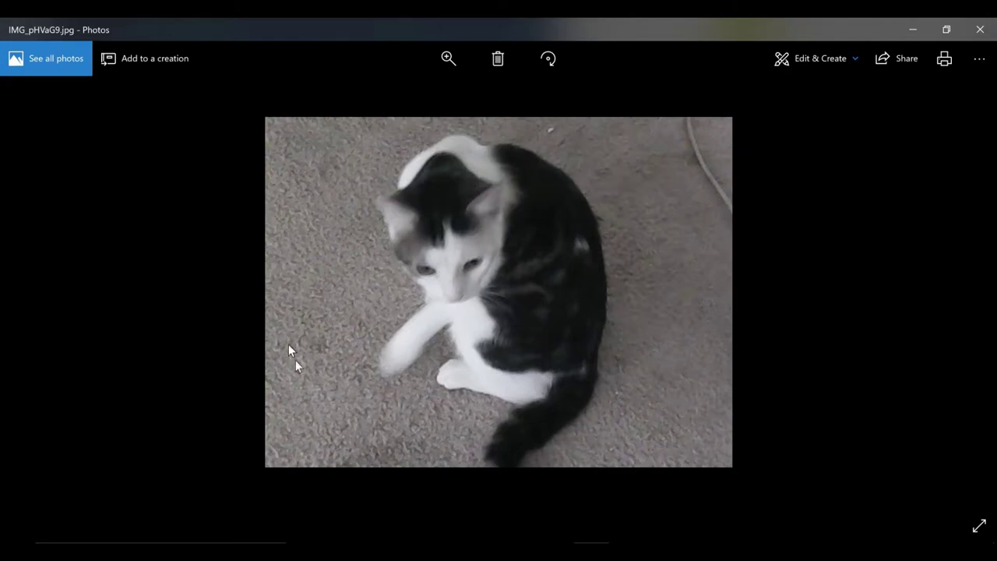
{"action": "left_click", "coordinate": [980, 29]}
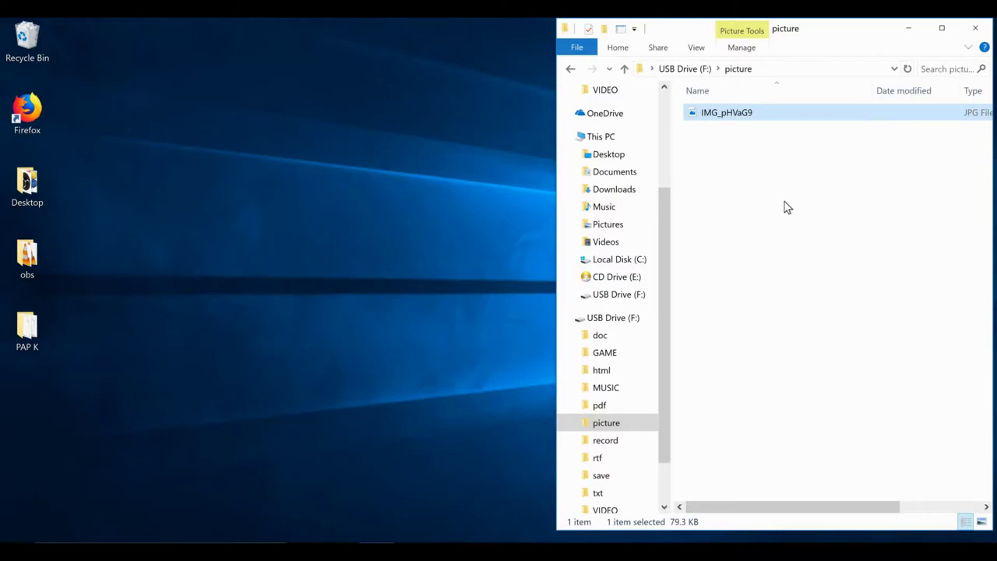
{"action": "left_click", "coordinate": [626, 72]}
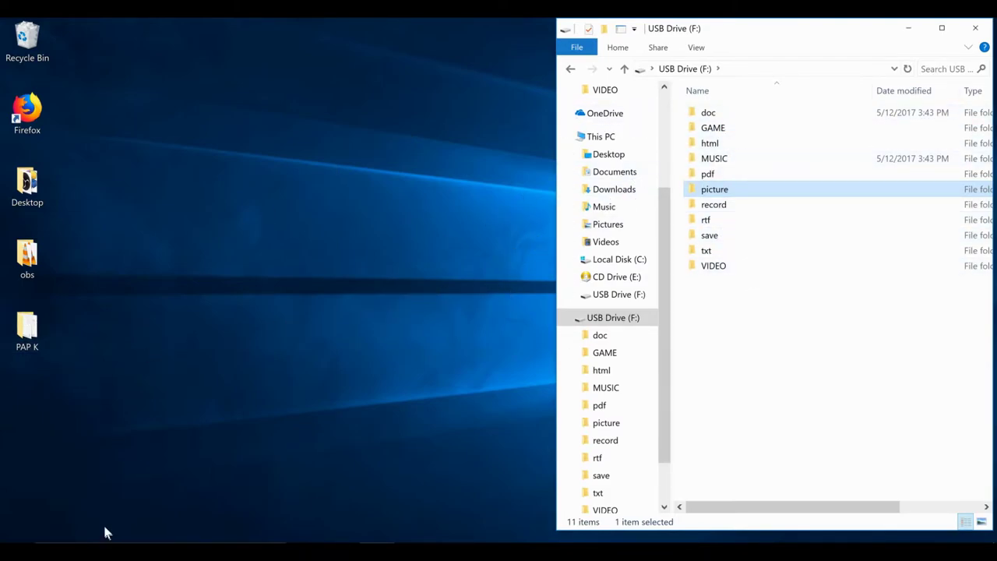
Open PAP K on the left half and copy the Audiobinger MP3 and LBL Intro video to the drive.
{"action": "double_click", "coordinate": [29, 327]}
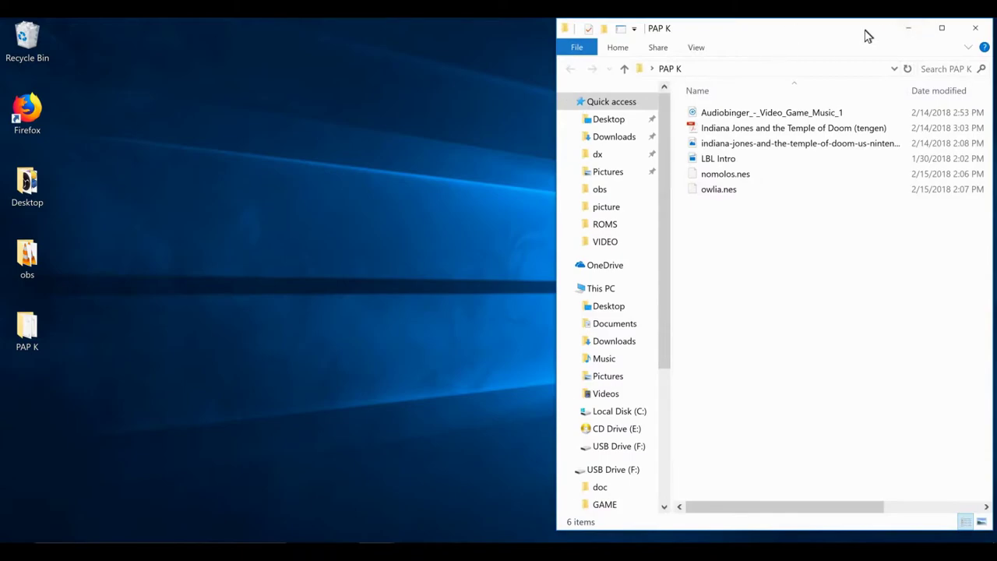
{"action": "left_click_drag", "start_coordinate": [867, 36], "coordinate": [421, 35]}
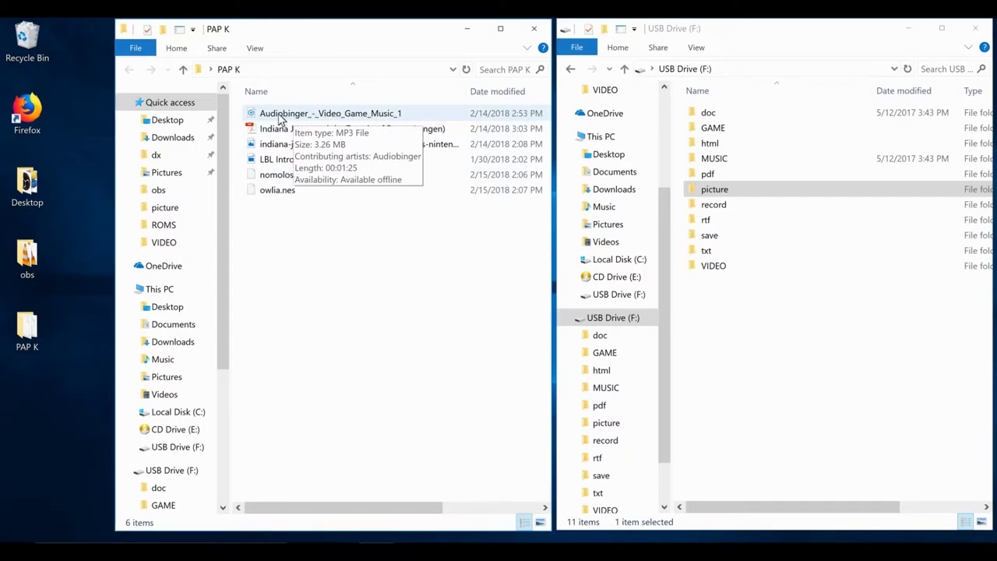
{"action": "left_click_drag", "start_coordinate": [281, 117], "coordinate": [721, 165]}
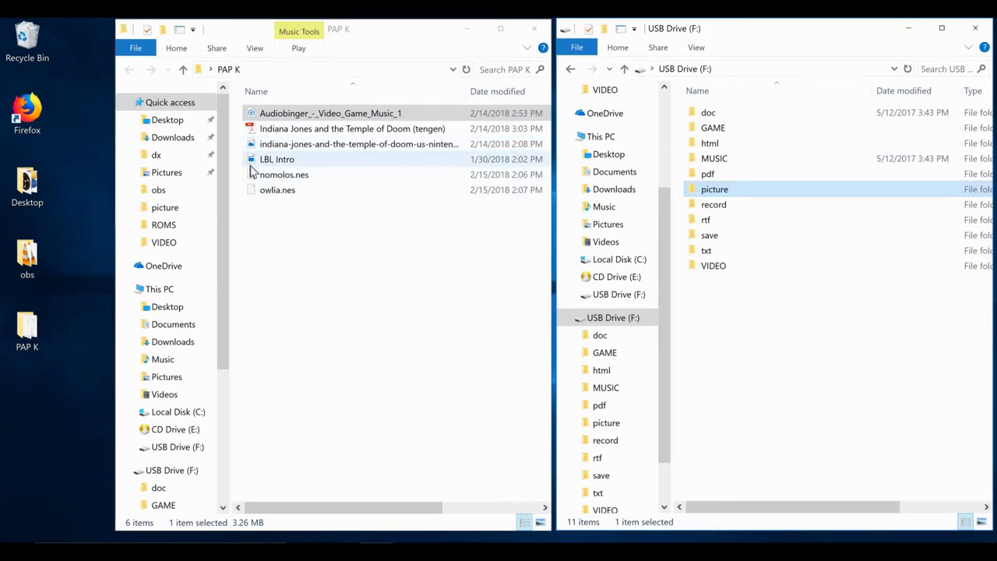
{"action": "left_click_drag", "start_coordinate": [268, 160], "coordinate": [724, 272]}
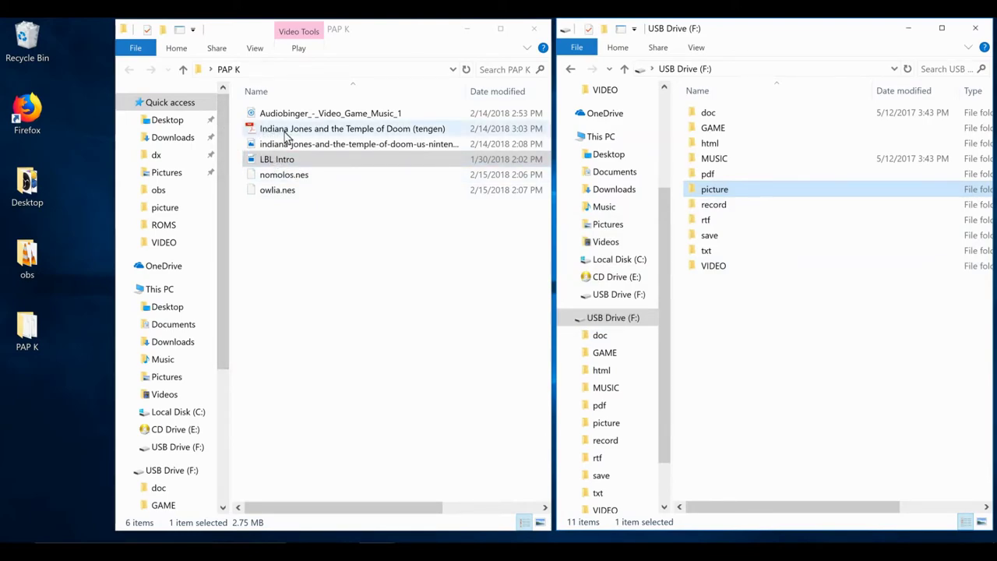
Copy another item and the Indiana Jones image into picture, verify it, then return to the drive's top level.
{"action": "left_click_drag", "start_coordinate": [287, 134], "coordinate": [746, 178]}
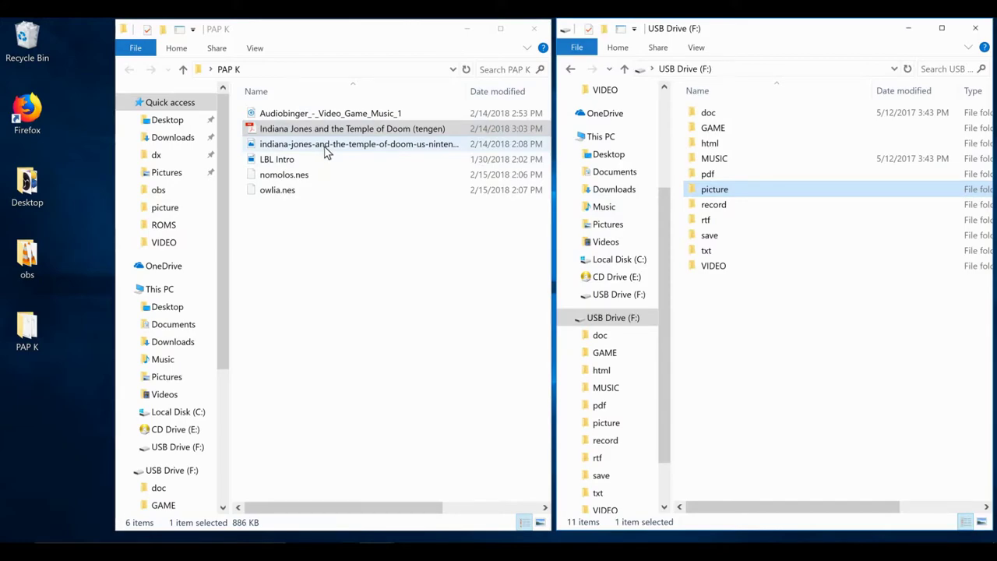
{"action": "left_click_drag", "start_coordinate": [326, 152], "coordinate": [782, 189]}
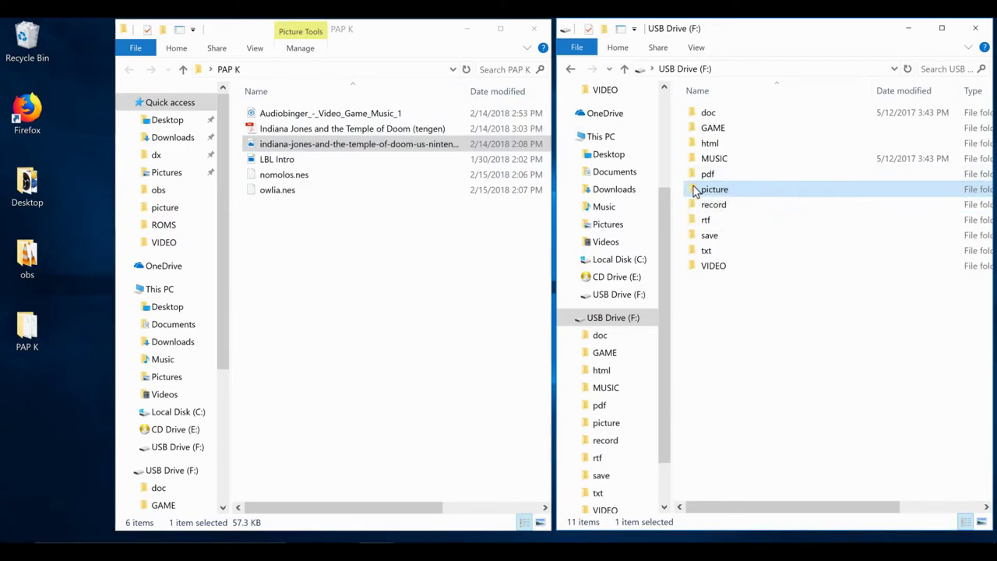
{"action": "double_click", "coordinate": [693, 189]}
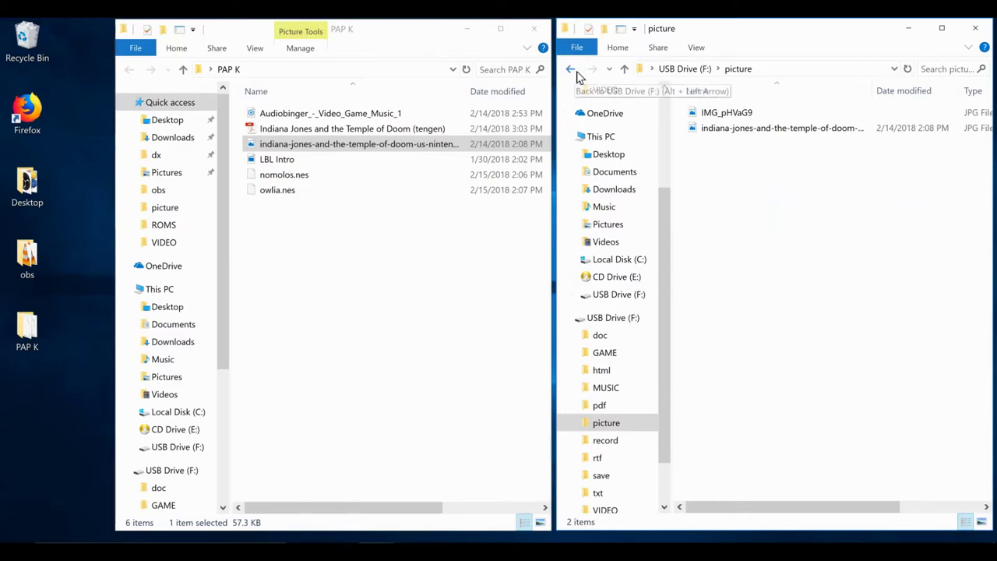
{"action": "left_click", "coordinate": [623, 70]}
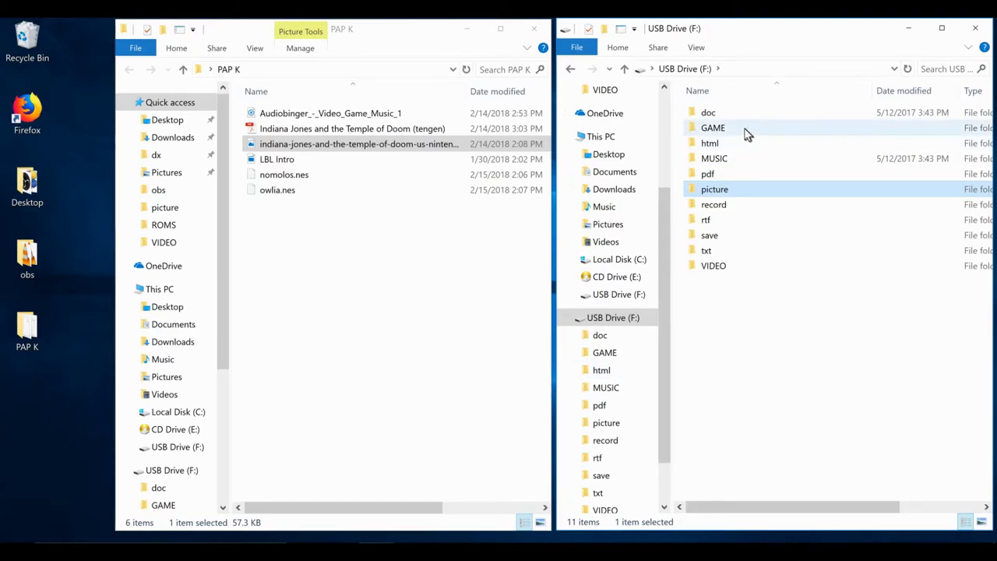
{"action": "mouse_move", "coordinate": [744, 130]}
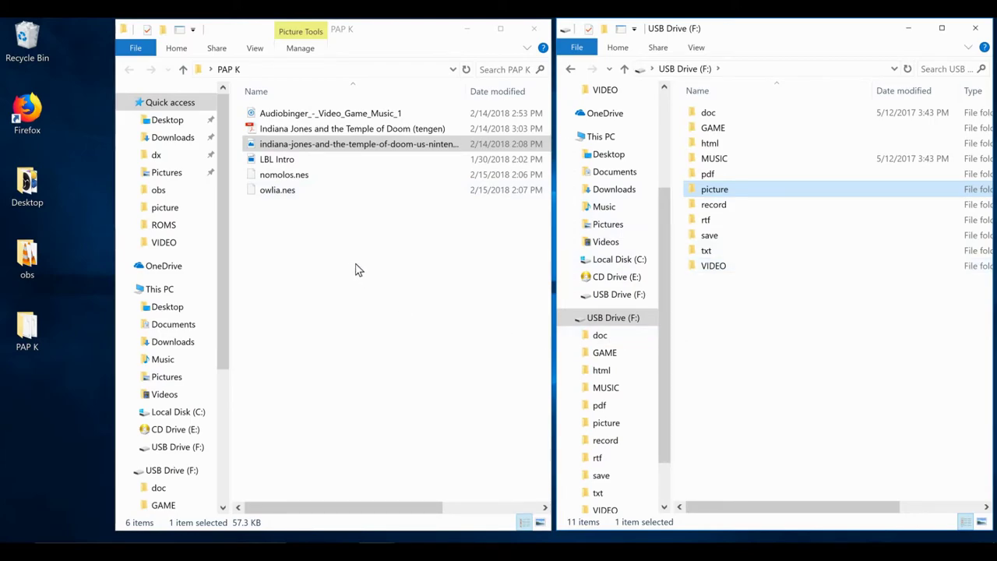
{"action": "mouse_move", "coordinate": [367, 532]}
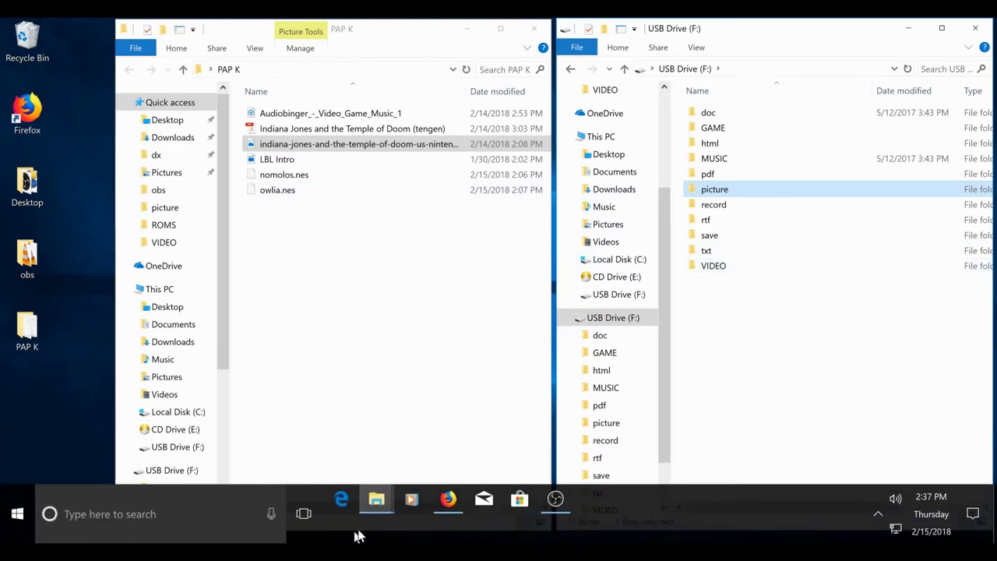
{"action": "left_click", "coordinate": [449, 510]}
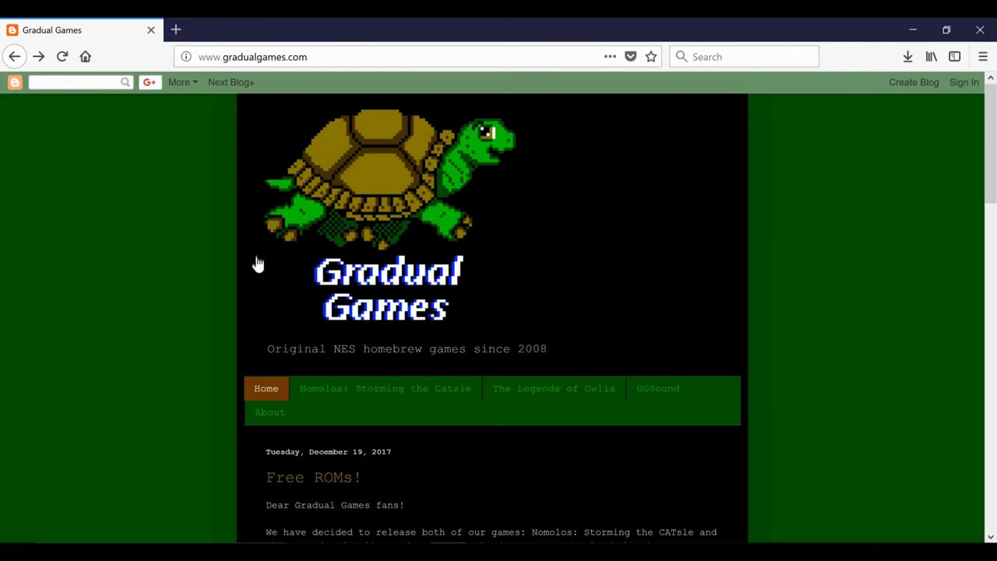
{"action": "scroll", "coordinate": [450, 331], "scroll_direction": "down", "scroll_amount": 2}
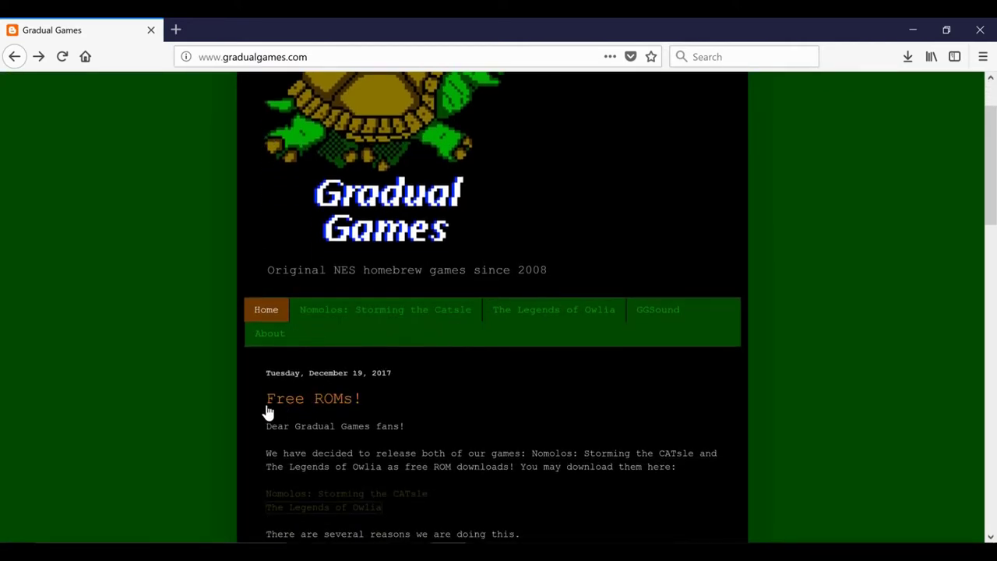
{"action": "scroll", "coordinate": [392, 406], "scroll_direction": "down", "scroll_amount": 2}
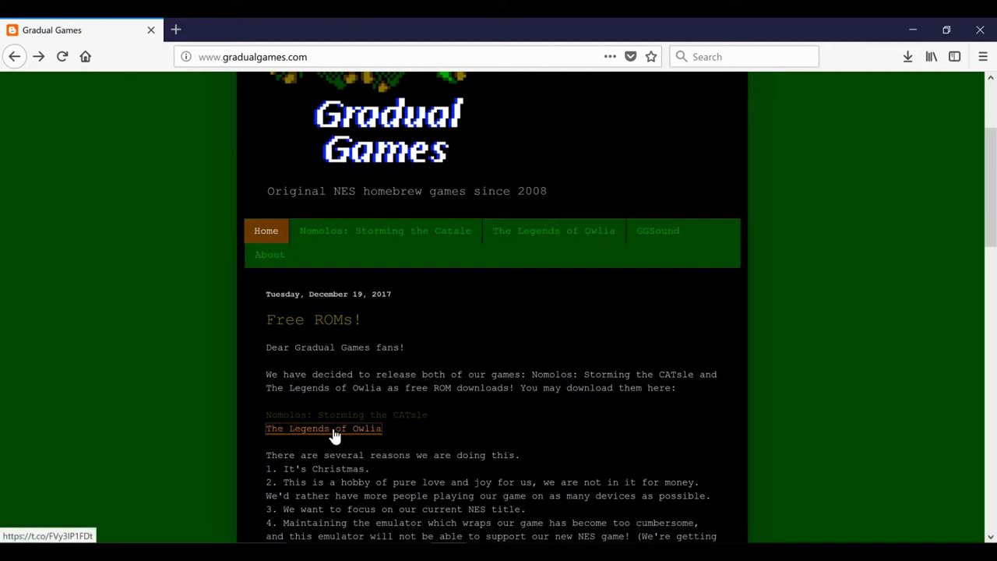
{"action": "scroll", "coordinate": [335, 433], "scroll_direction": "down", "scroll_amount": 5}
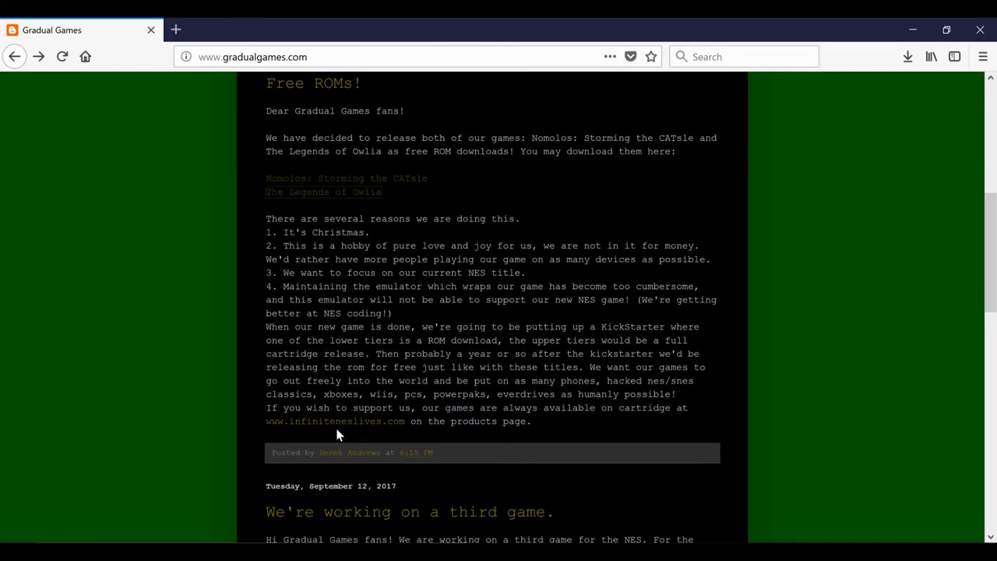
{"action": "scroll", "coordinate": [369, 503], "scroll_direction": "down", "scroll_amount": 2}
{"action": "scroll", "coordinate": [463, 398], "scroll_direction": "up", "scroll_amount": 3}
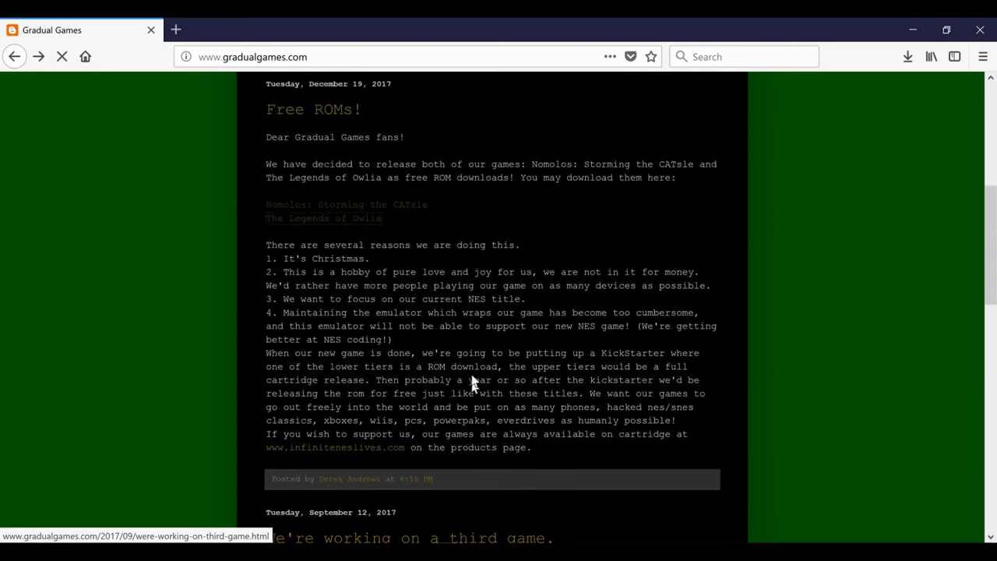
{"action": "scroll", "coordinate": [470, 365], "scroll_direction": "up", "scroll_amount": 5}
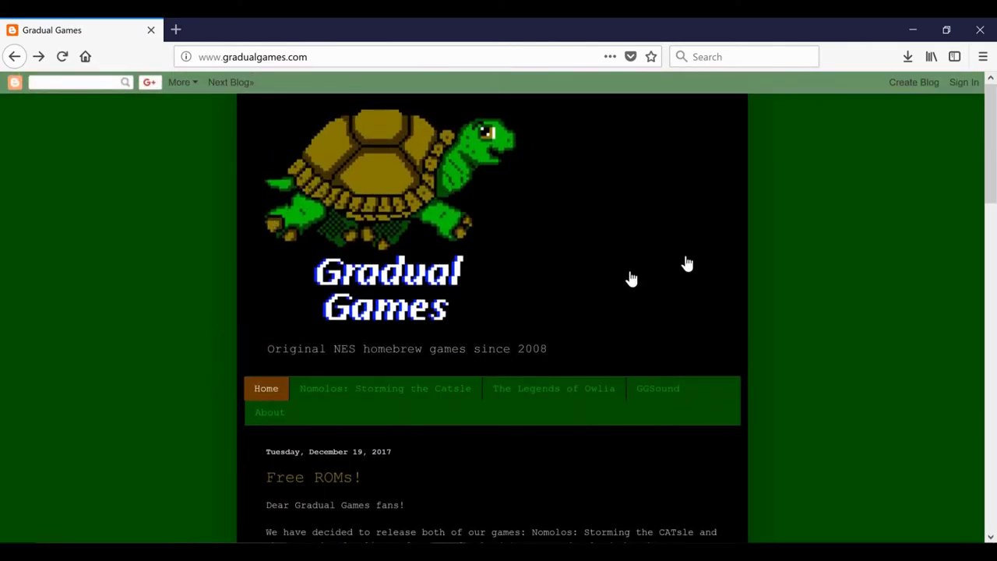
{"action": "left_click", "coordinate": [912, 30]}
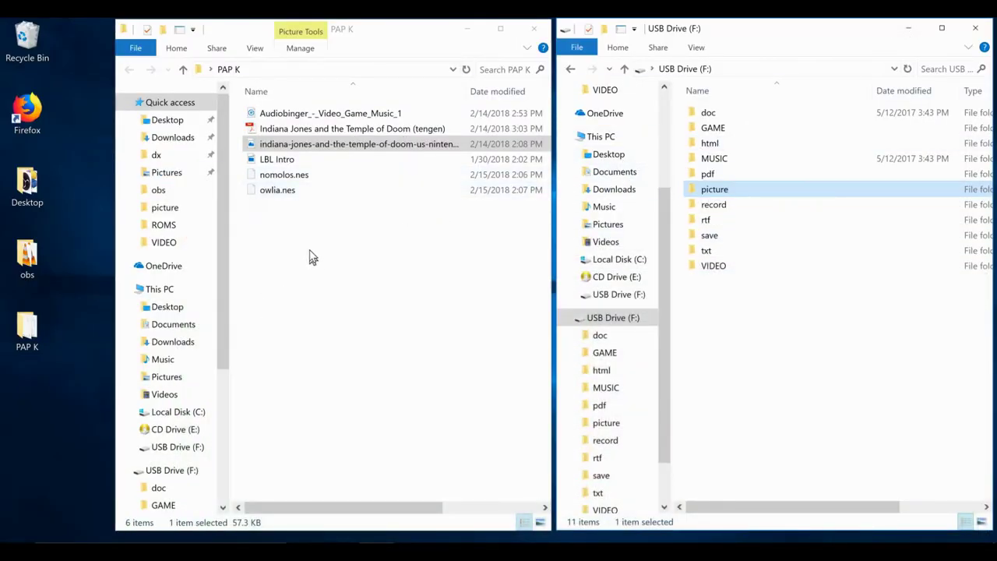
Copy nomolos.nes and owlia.nes into GAME, then move both into a console subfolder.
{"action": "left_click_drag", "start_coordinate": [272, 202], "coordinate": [718, 134]}
{"action": "double_click", "coordinate": [715, 129]}
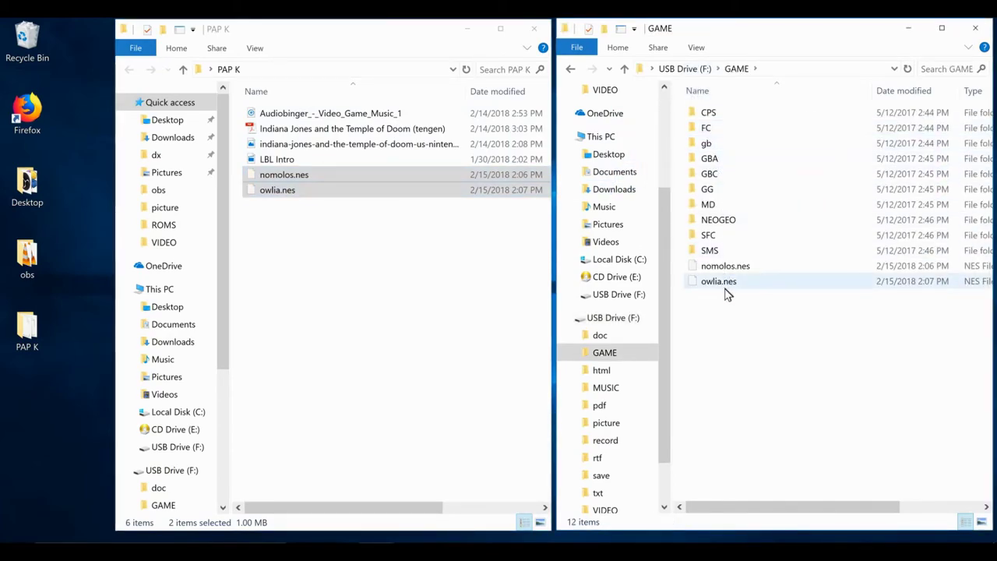
{"action": "left_click_drag", "start_coordinate": [722, 302], "coordinate": [722, 130]}
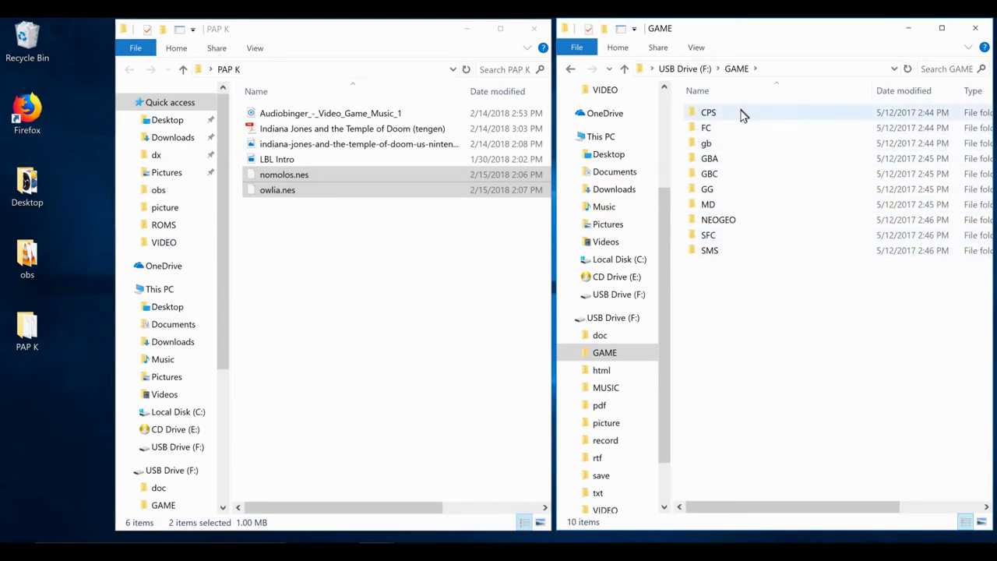
Scroll through the .nes games in FC, then go back up through GAME to USB Drive (F:).
{"action": "double_click", "coordinate": [703, 132]}
{"action": "scroll", "coordinate": [707, 140], "scroll_direction": "down", "scroll_amount": 20}
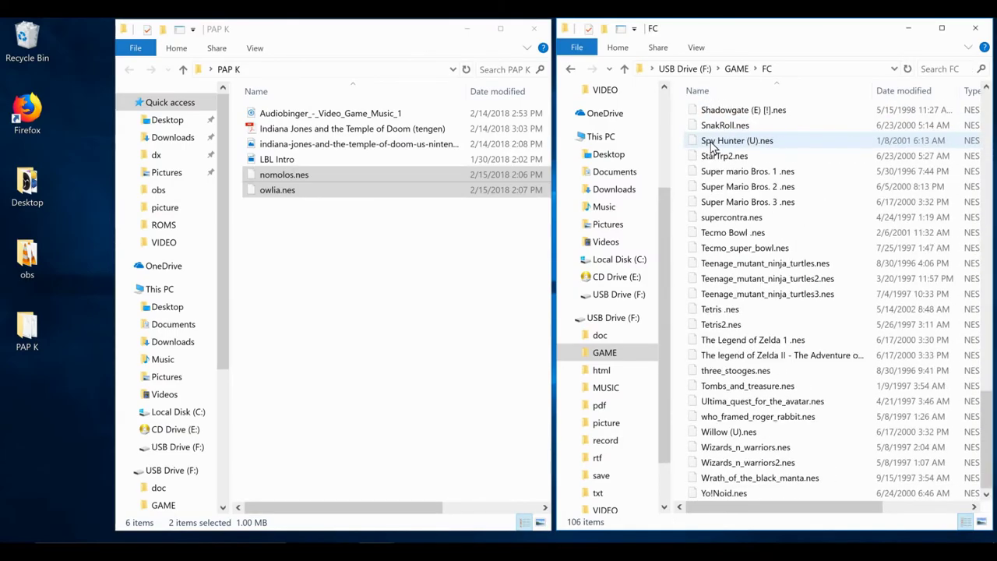
{"action": "scroll", "coordinate": [711, 145], "scroll_direction": "up", "scroll_amount": 20}
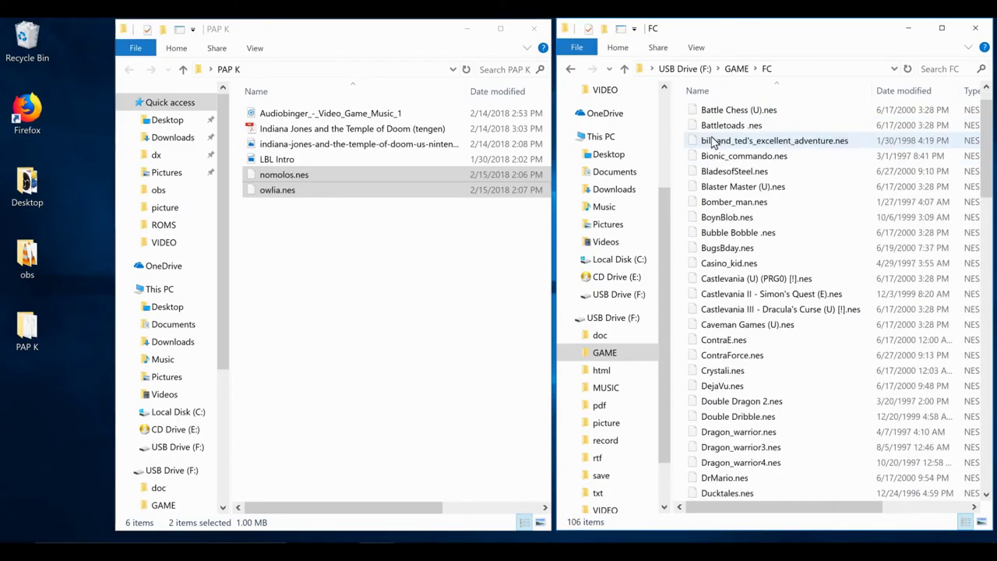
{"action": "scroll", "coordinate": [711, 142], "scroll_direction": "down", "scroll_amount": 20}
{"action": "scroll", "coordinate": [713, 134], "scroll_direction": "up", "scroll_amount": 14}
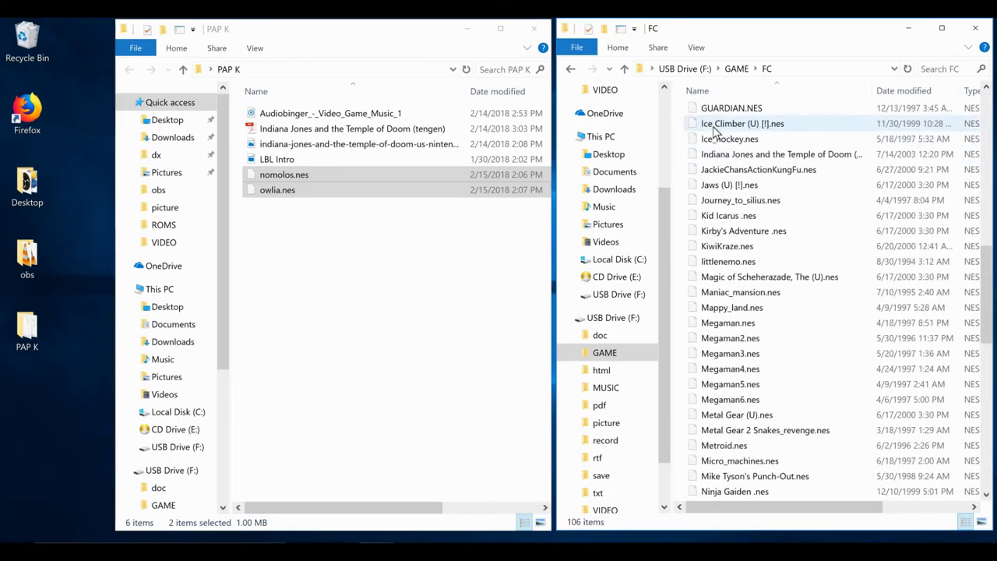
{"action": "scroll", "coordinate": [713, 134], "scroll_direction": "up", "scroll_amount": 10}
{"action": "left_click", "coordinate": [624, 68]}
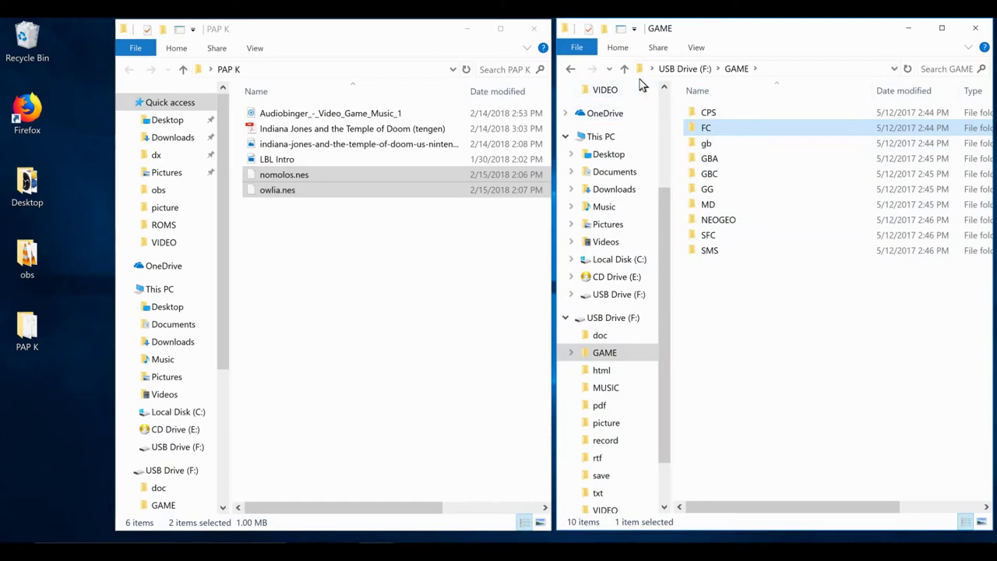
{"action": "left_click", "coordinate": [625, 70]}
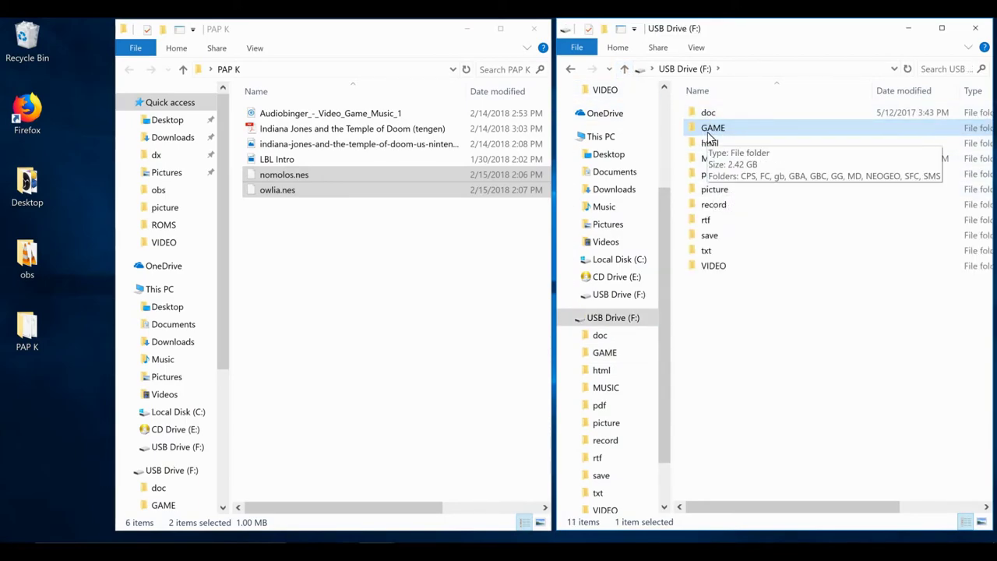
Open the GAME folder and look through the SFC folder's ROMs.
{"action": "double_click", "coordinate": [709, 130]}
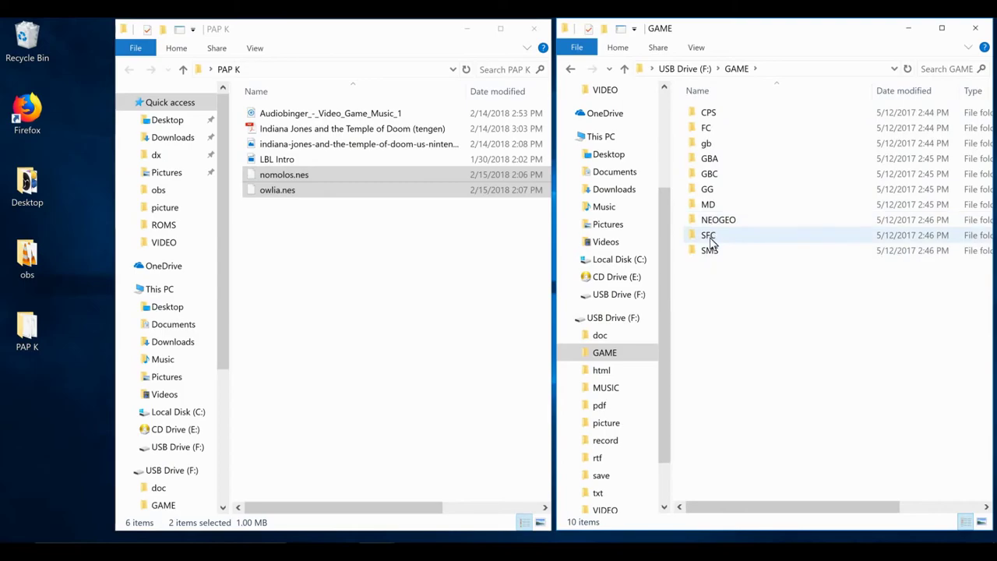
{"action": "mouse_move", "coordinate": [699, 241]}
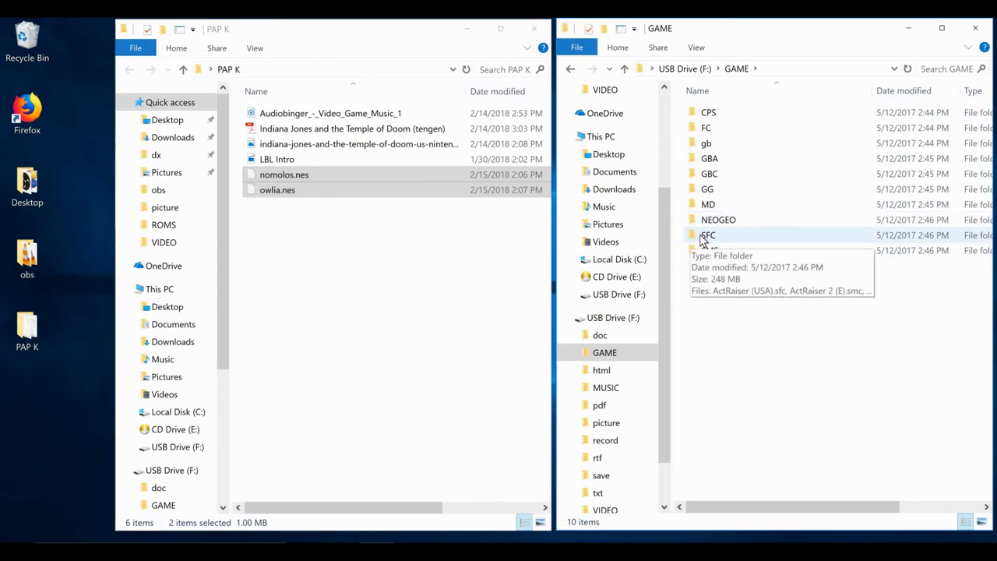
{"action": "double_click", "coordinate": [704, 236]}
{"action": "scroll", "coordinate": [740, 154], "scroll_direction": "down", "scroll_amount": 2}
{"action": "scroll", "coordinate": [740, 153], "scroll_direction": "up", "scroll_amount": 2}
{"action": "left_click", "coordinate": [625, 70]}
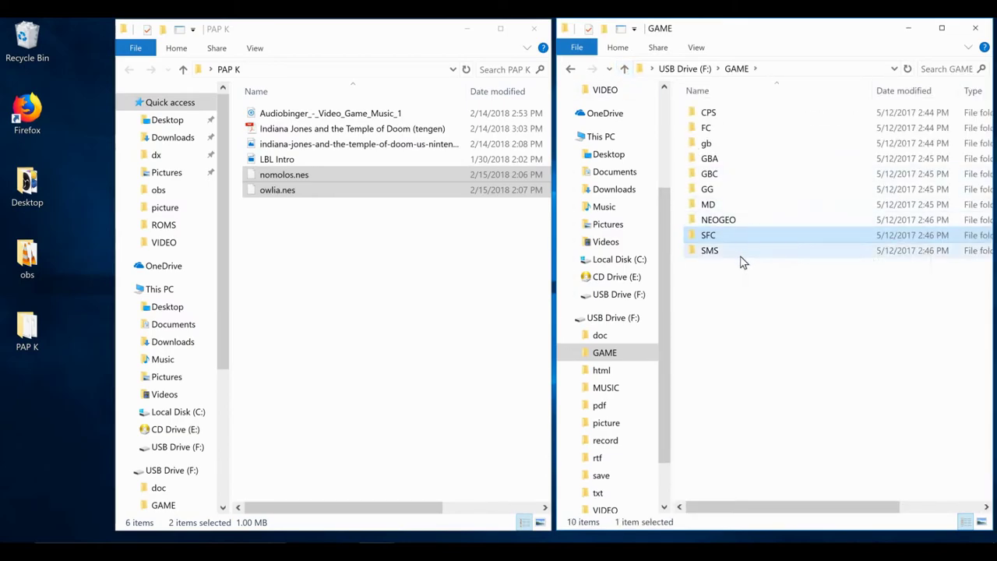
Browse the NEOGEO and MD folders' ROMs, returning to GAME after each.
{"action": "double_click", "coordinate": [714, 222]}
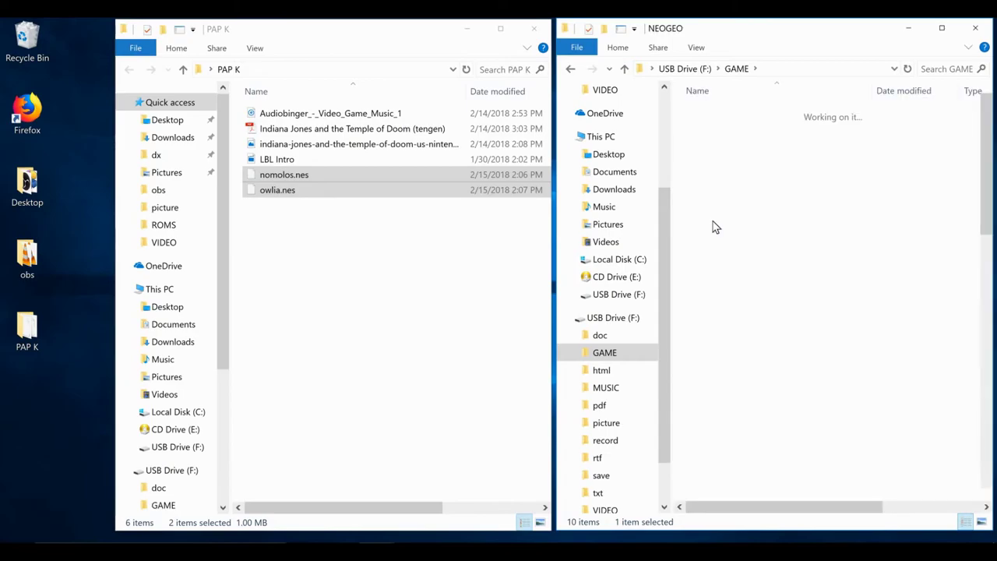
{"action": "scroll", "coordinate": [836, 330], "scroll_direction": "down", "scroll_amount": 15}
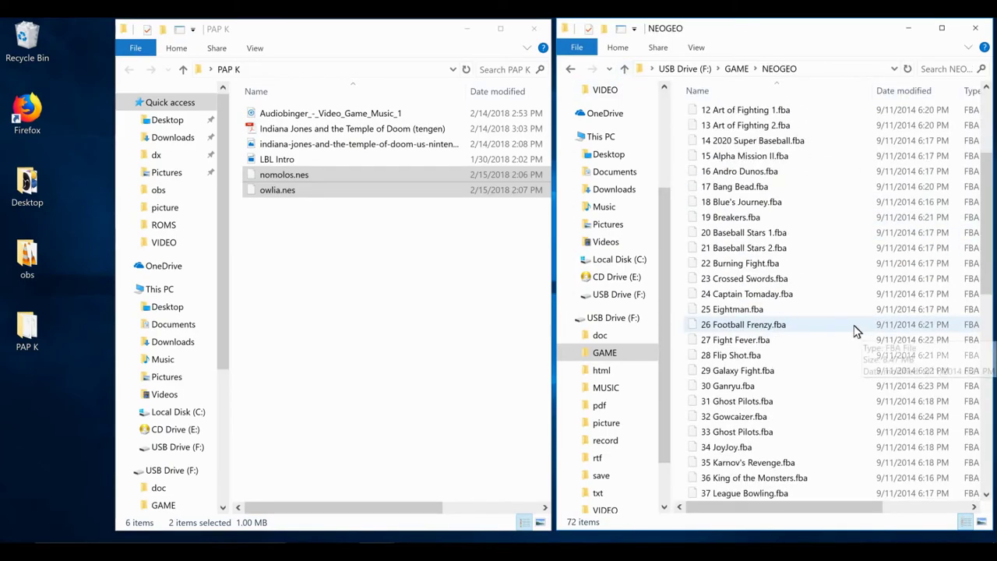
{"action": "scroll", "coordinate": [836, 330], "scroll_direction": "up", "scroll_amount": 15}
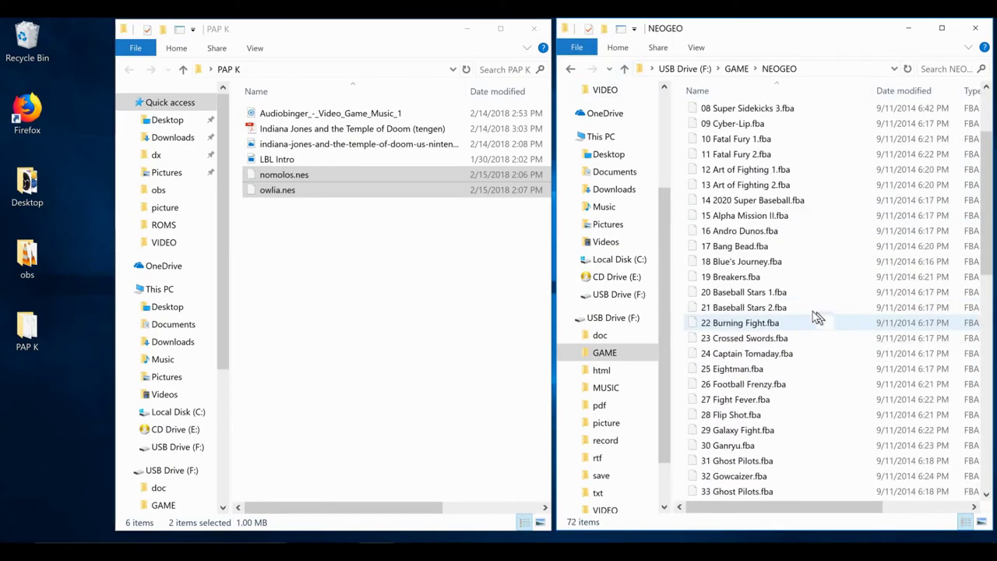
{"action": "left_click", "coordinate": [624, 69]}
{"action": "left_click", "coordinate": [707, 207]}
{"action": "double_click", "coordinate": [707, 207]}
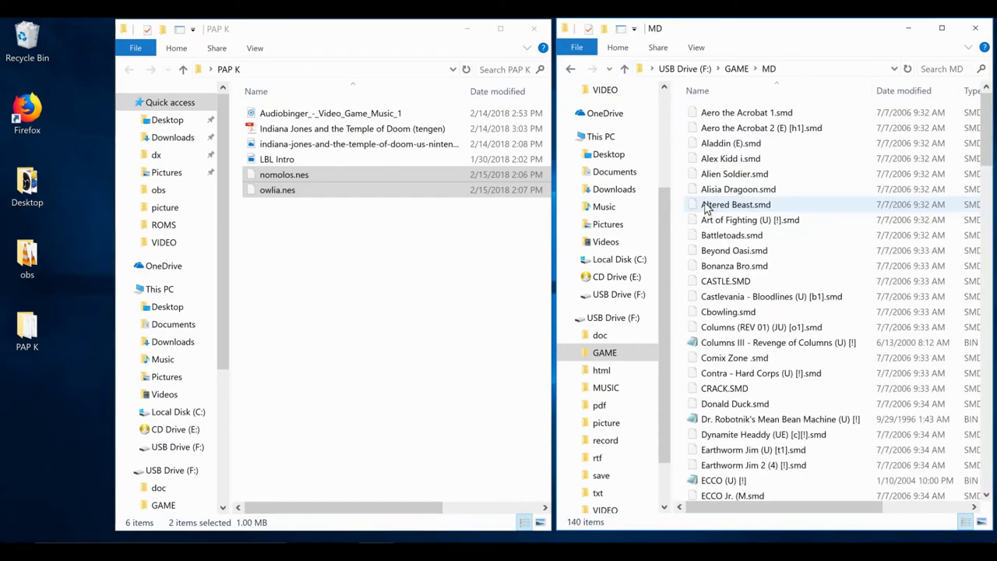
{"action": "left_click", "coordinate": [625, 69]}
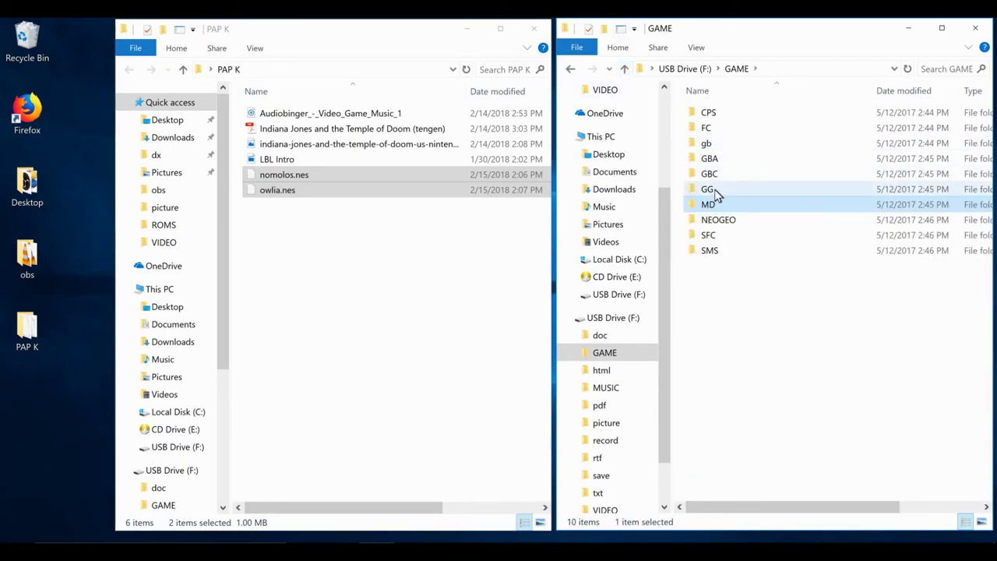
Cut 01 Torarete Tamaruka.gg from the GG folder and paste it onto the desktop.
{"action": "double_click", "coordinate": [714, 190]}
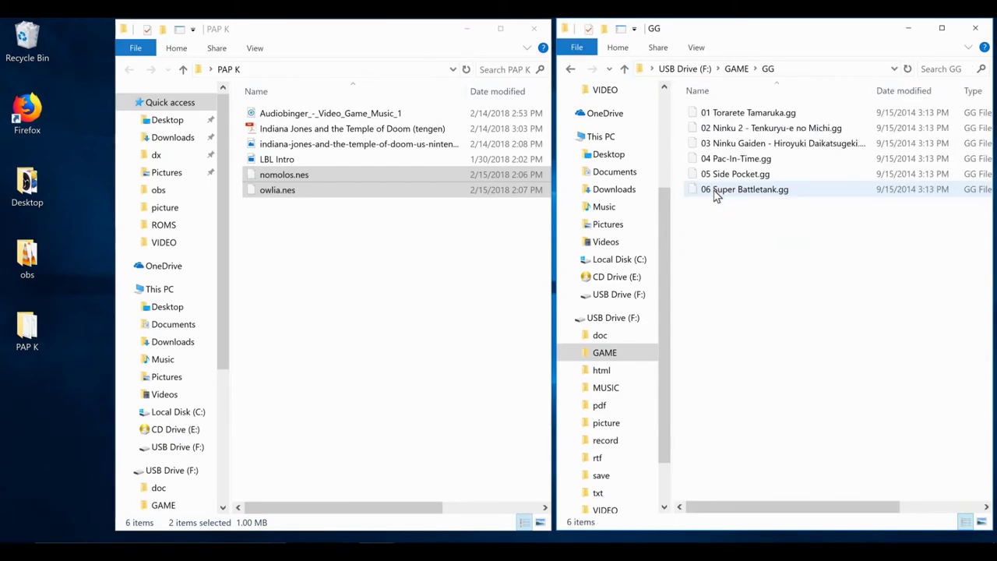
{"action": "right_click", "coordinate": [757, 117]}
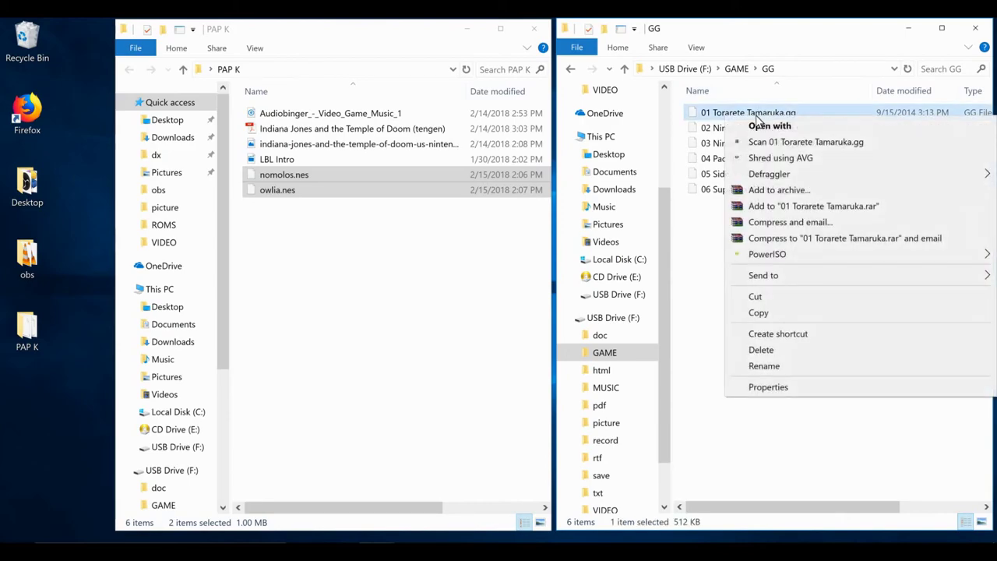
{"action": "left_click", "coordinate": [757, 312]}
{"action": "right_click", "coordinate": [69, 393]}
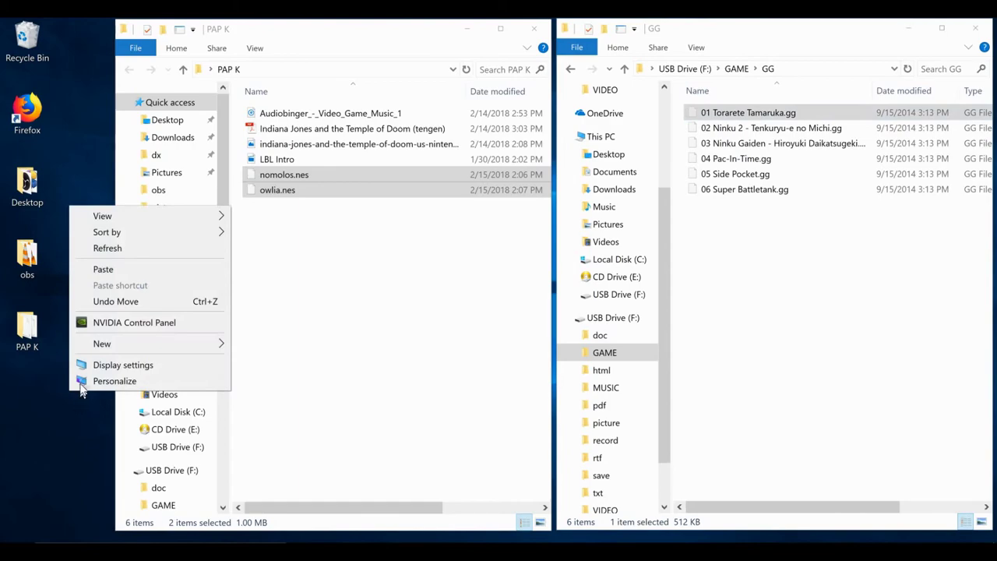
{"action": "left_click", "coordinate": [106, 274]}
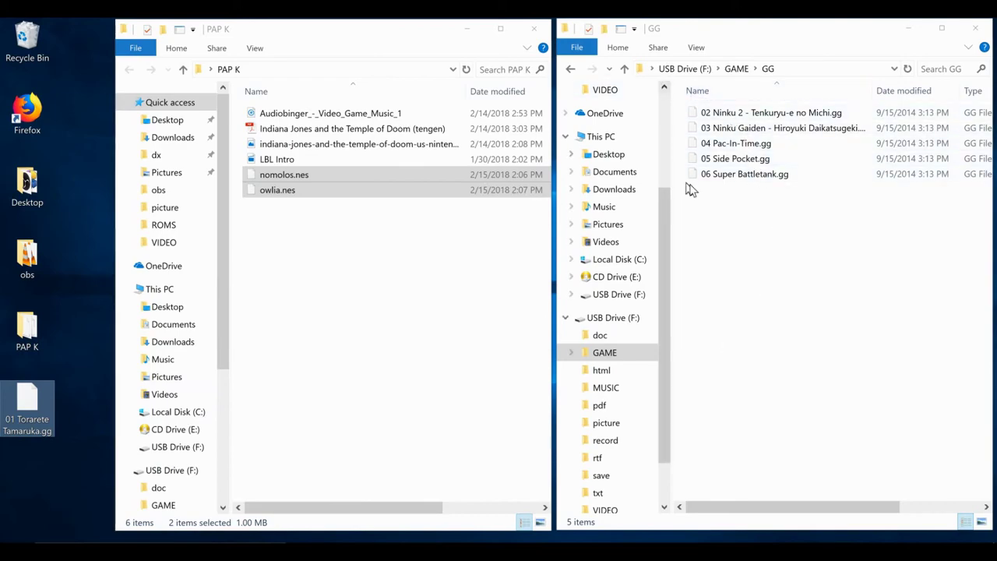
Go back up to GAME, then minimize the GAME and PAP K windows.
{"action": "left_click", "coordinate": [624, 71]}
{"action": "left_click", "coordinate": [624, 70]}
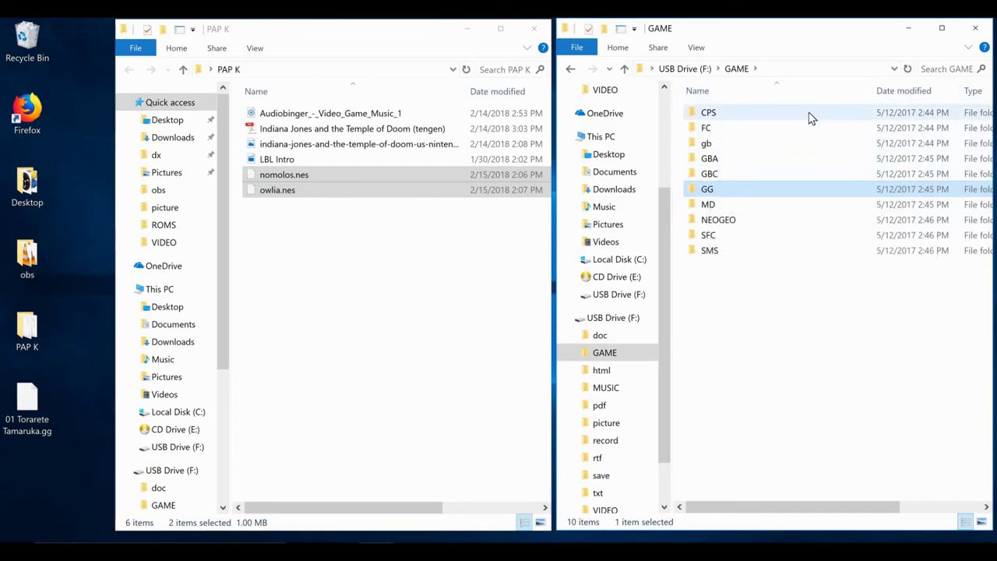
{"action": "mouse_move", "coordinate": [810, 117]}
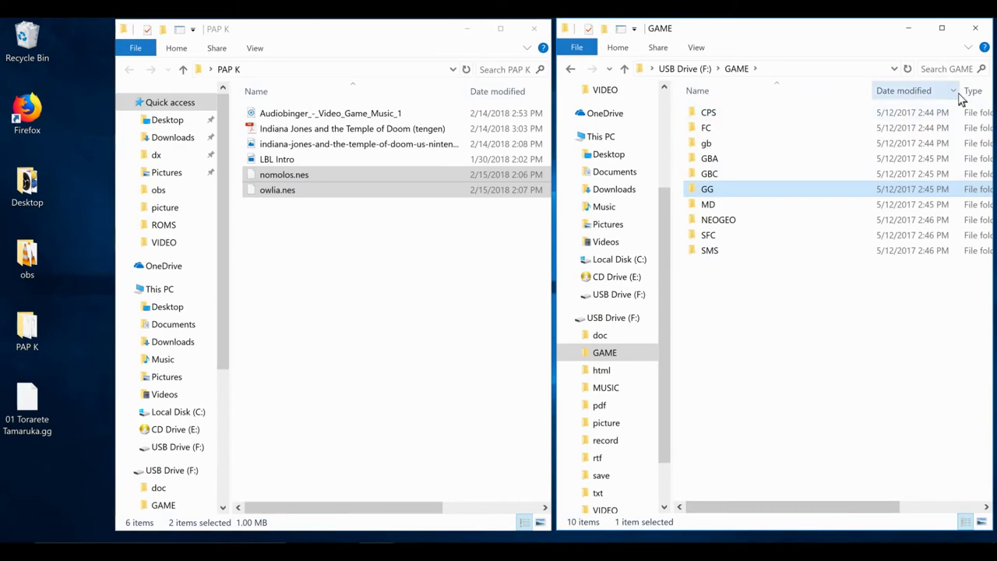
{"action": "left_click", "coordinate": [909, 31]}
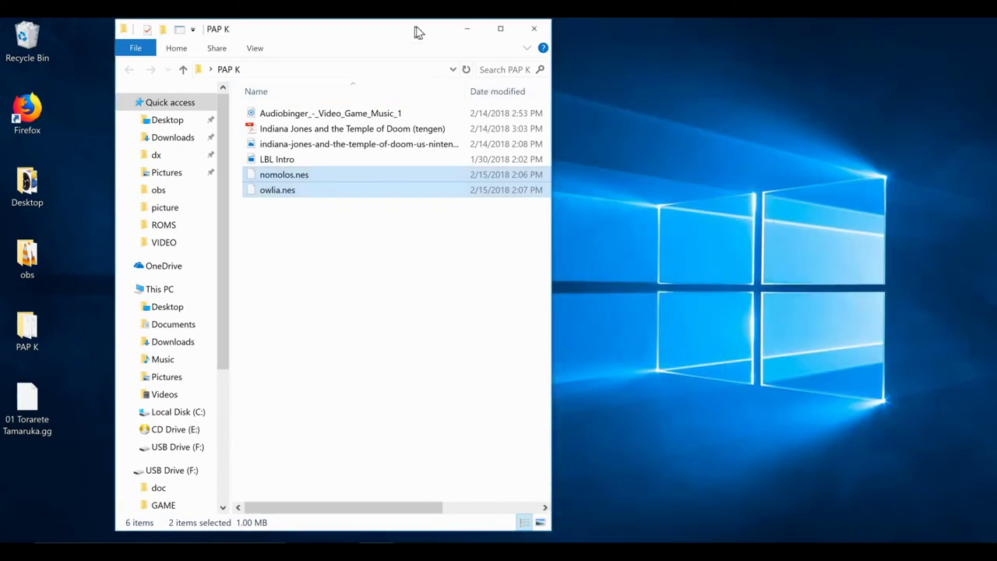
{"action": "left_click", "coordinate": [474, 32]}
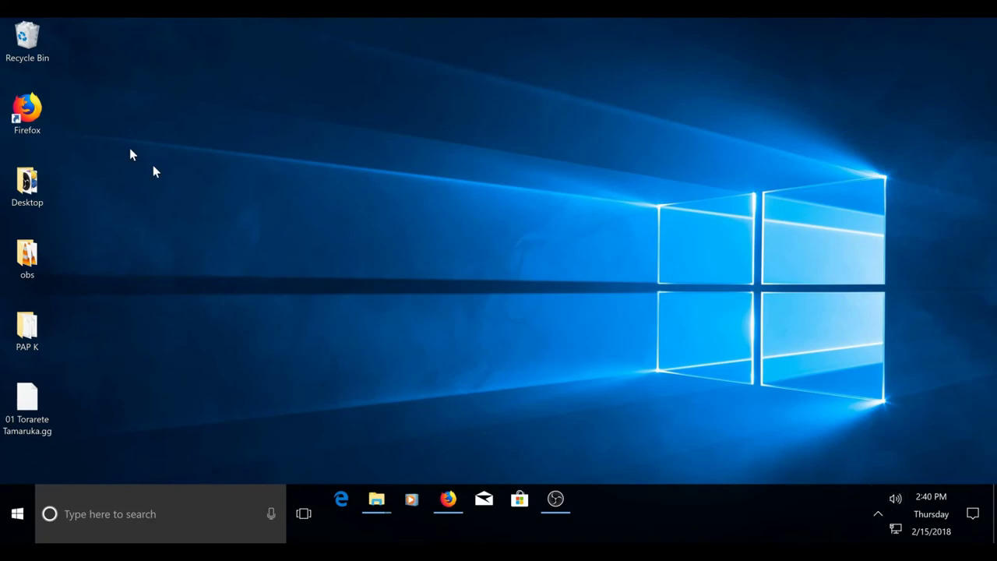
Eject USB Drive (F:) through Safely Remove Hardware in the hidden tray icons.
{"action": "left_click", "coordinate": [878, 511]}
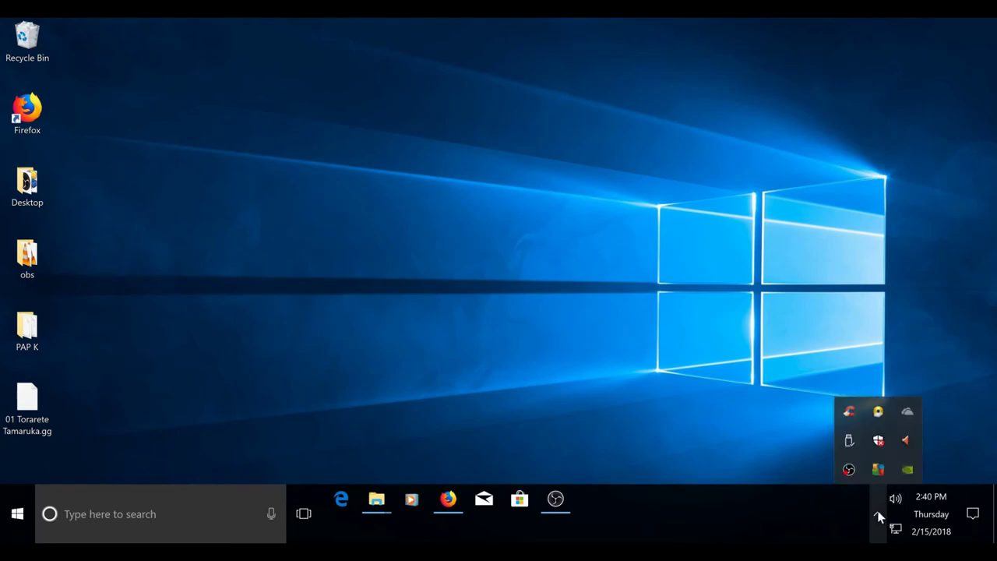
{"action": "left_click", "coordinate": [848, 441]}
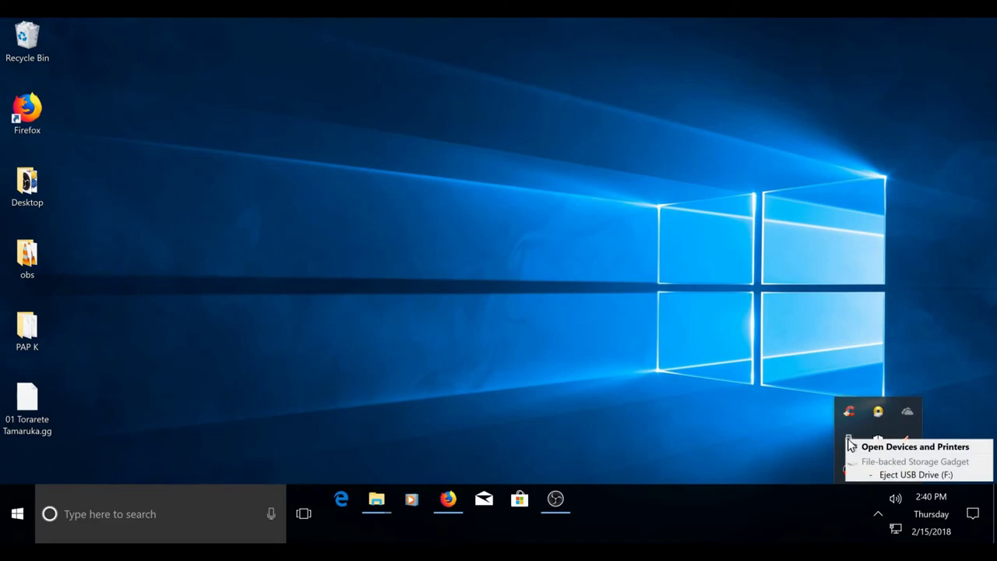
{"action": "left_click", "coordinate": [890, 476]}
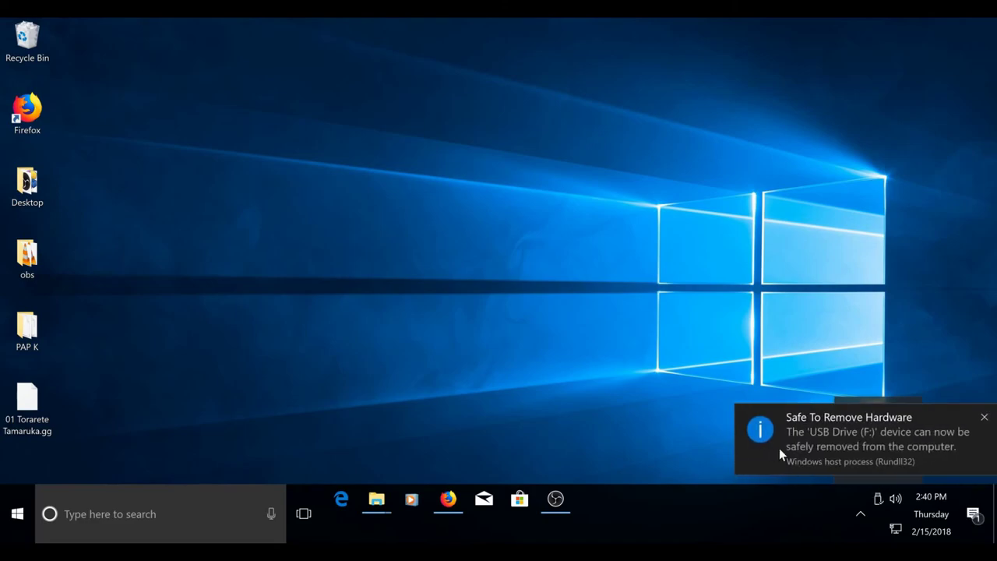